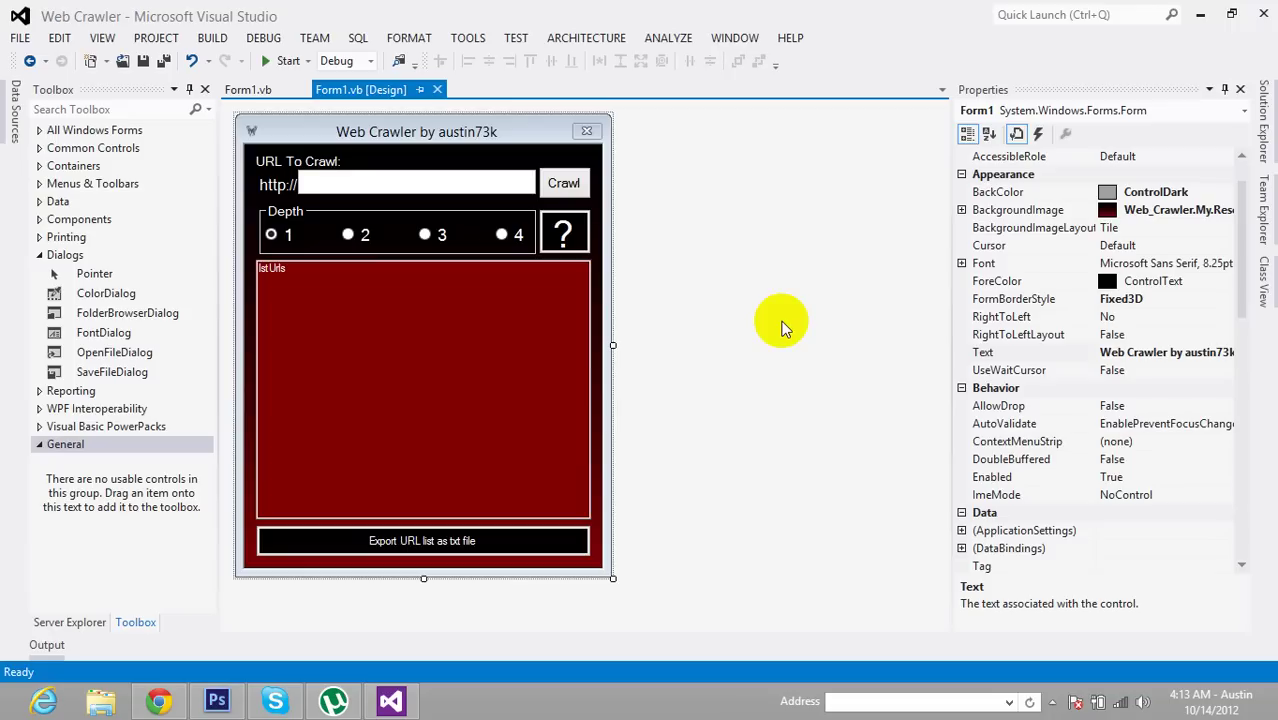
# Step: Review the Web Crawler form's code, then return to the design view
pyautogui.click(248, 91)
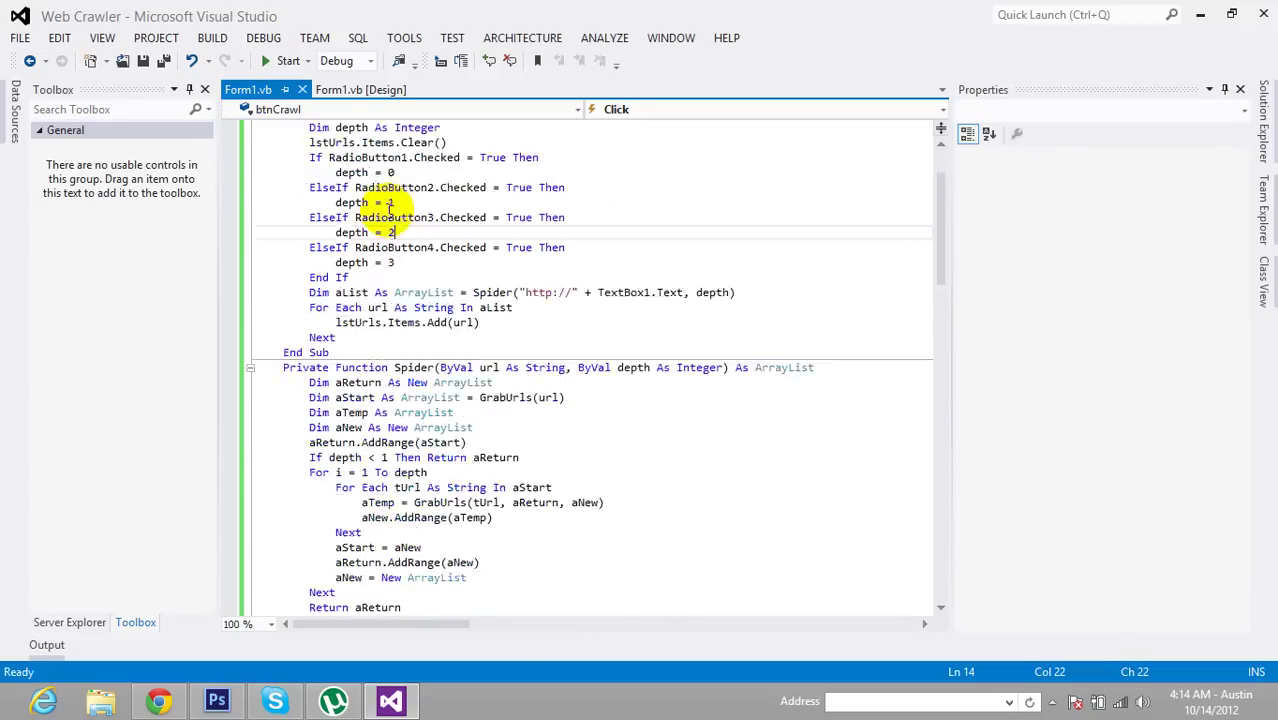
pyautogui.scroll(-17, 390, 207)
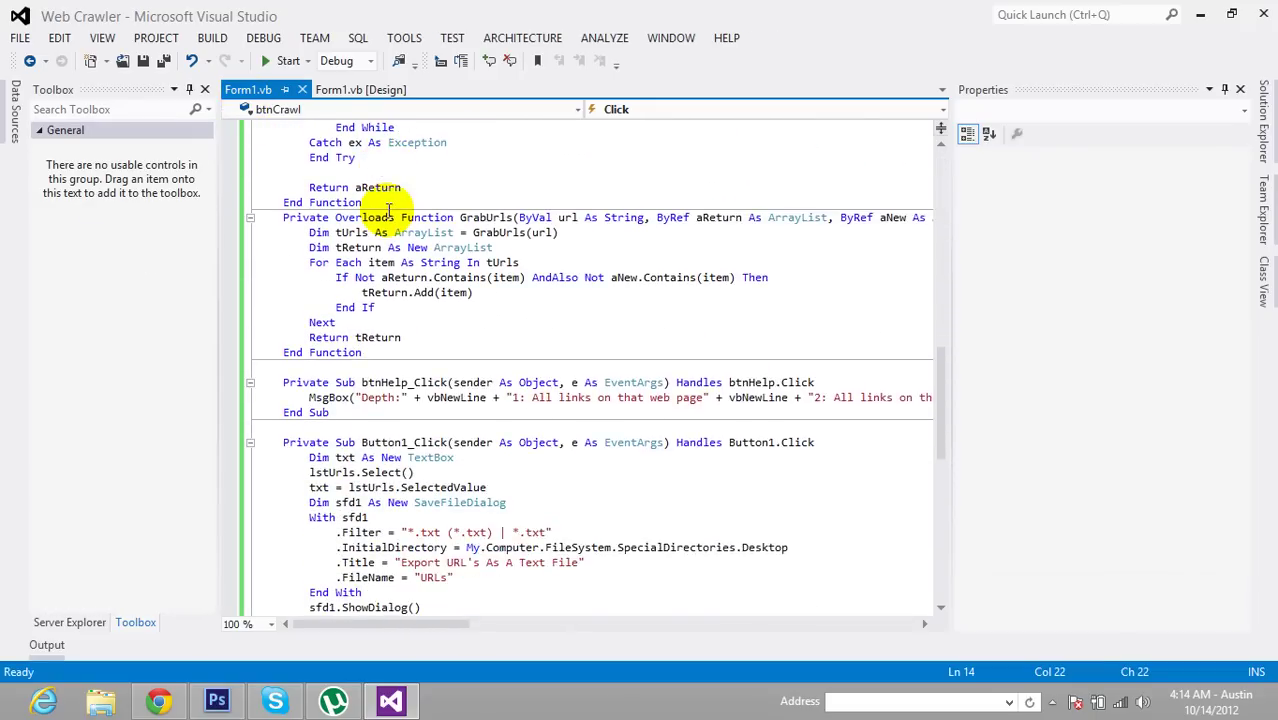
pyautogui.scroll(-6, 390, 210)
pyautogui.scroll(20, 390, 210)
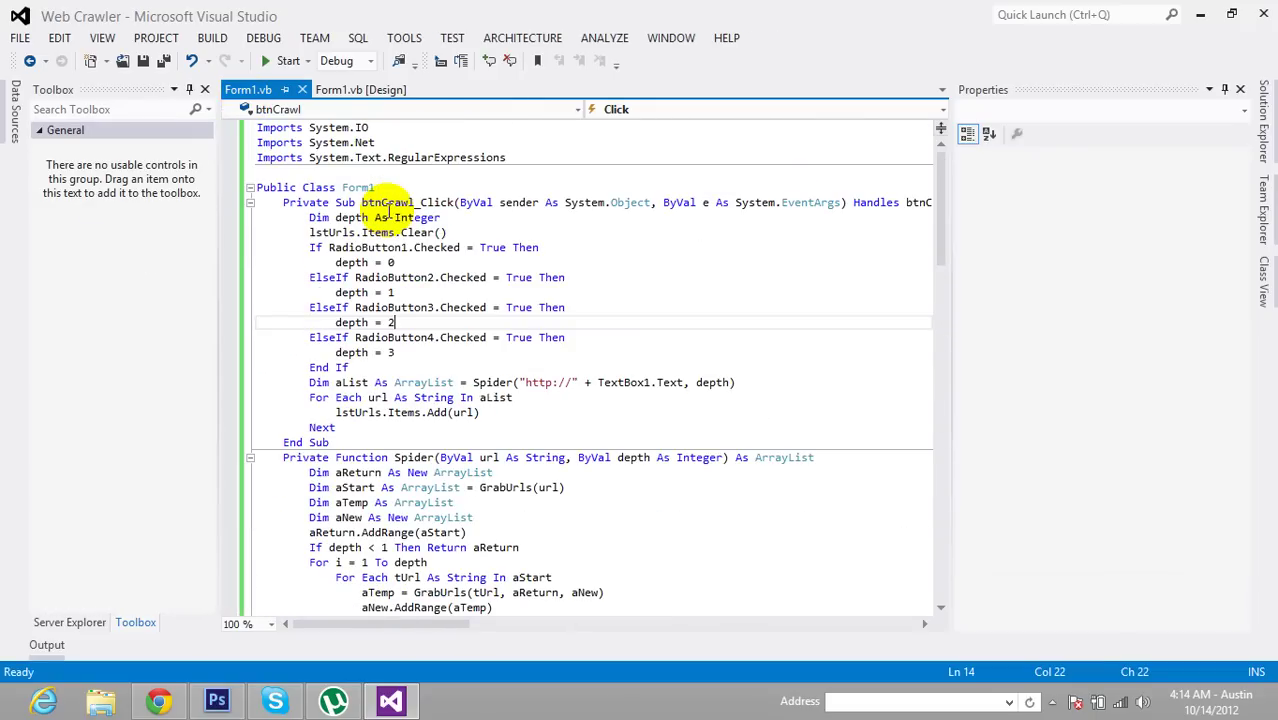
pyautogui.click(325, 90)
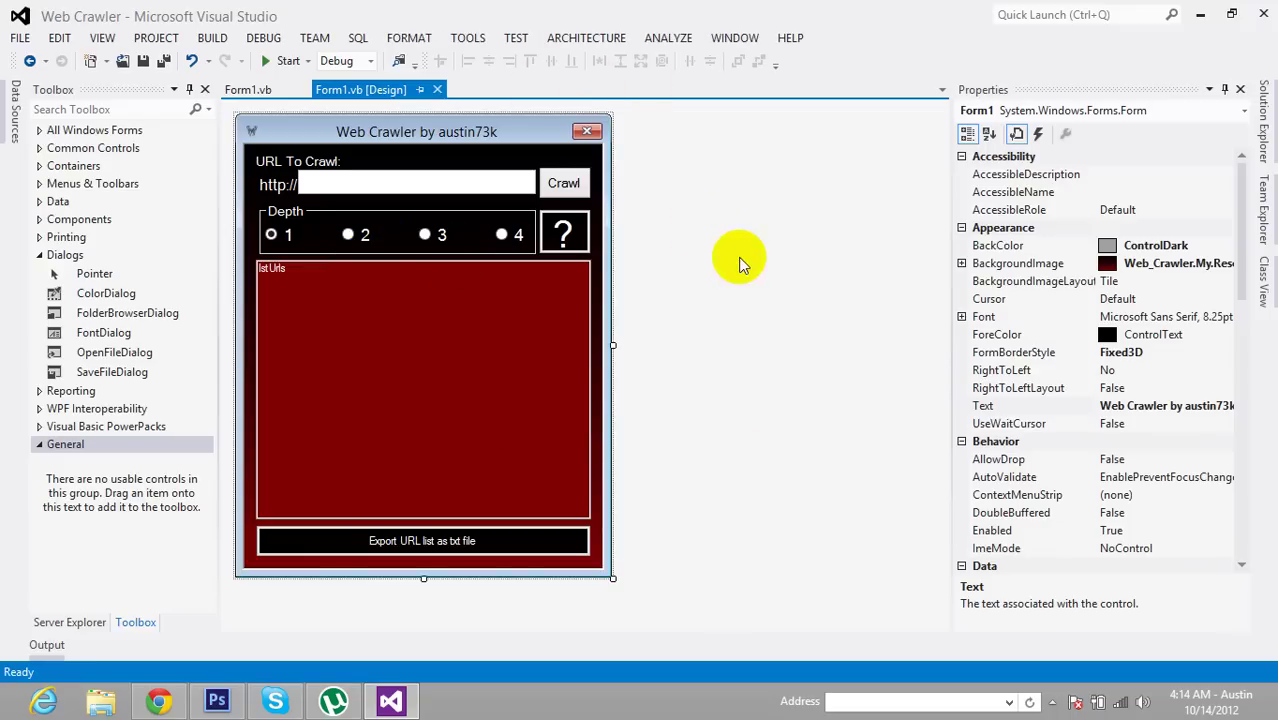
# Step: Launch Web Crawler, minimize Visual Studio, and set the crawl depth to 4 via depths 2 and 3
pyautogui.click(275, 60)
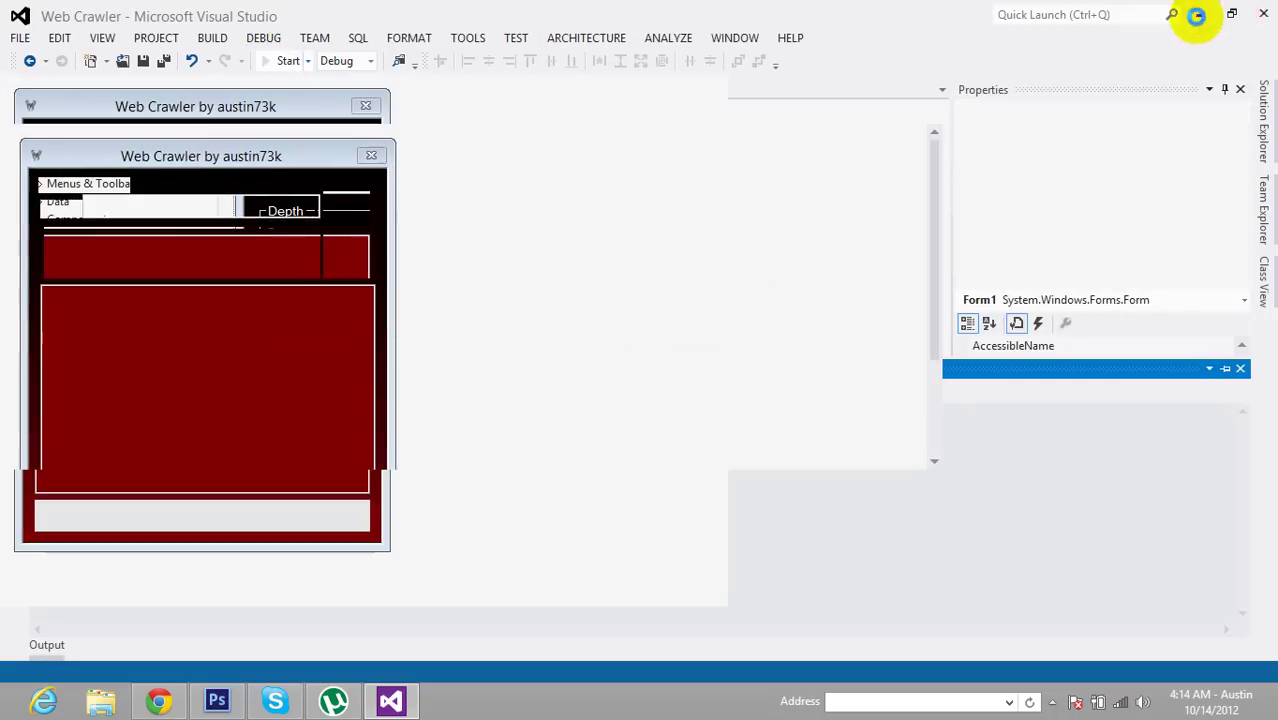
pyautogui.click(1202, 22)
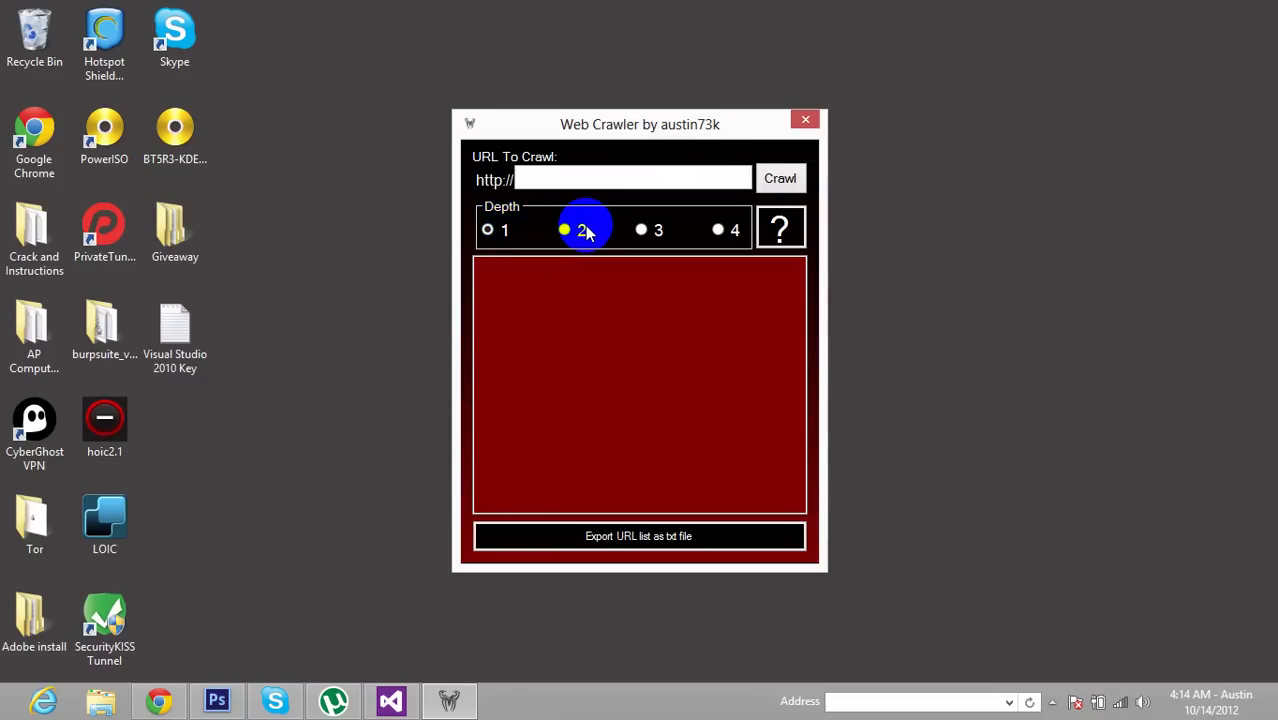
pyautogui.click(580, 230)
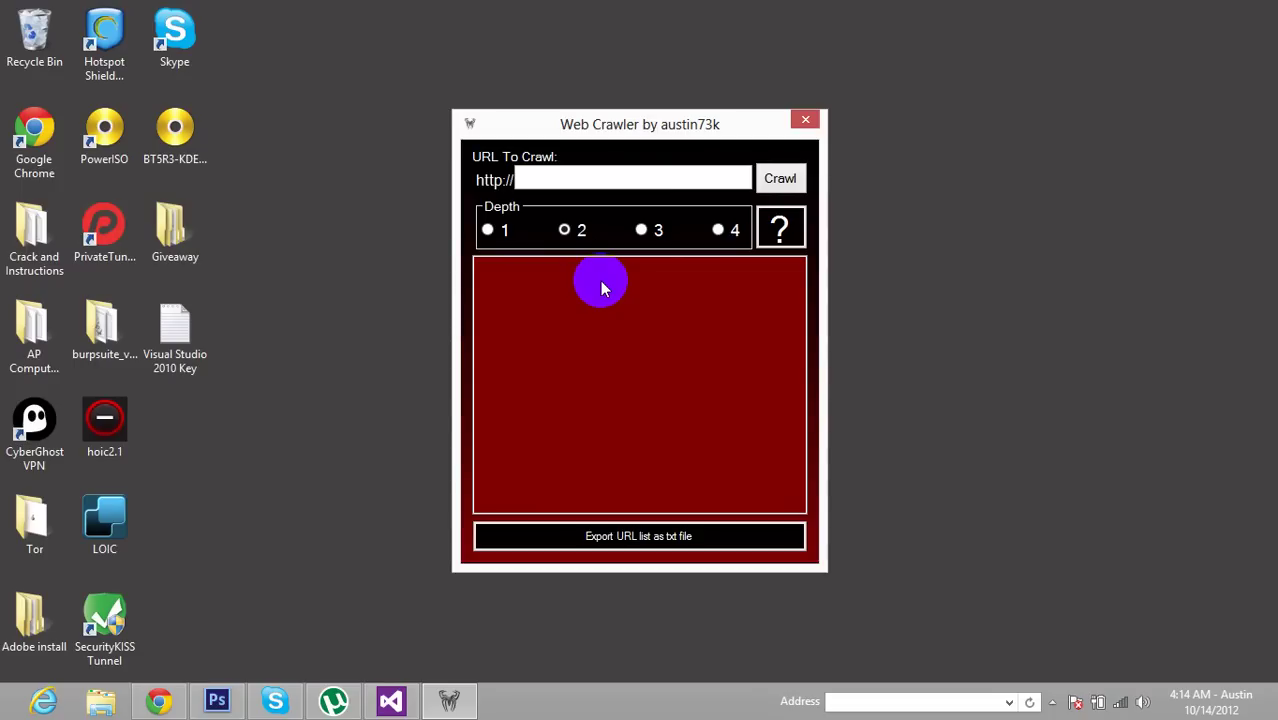
pyautogui.click(656, 231)
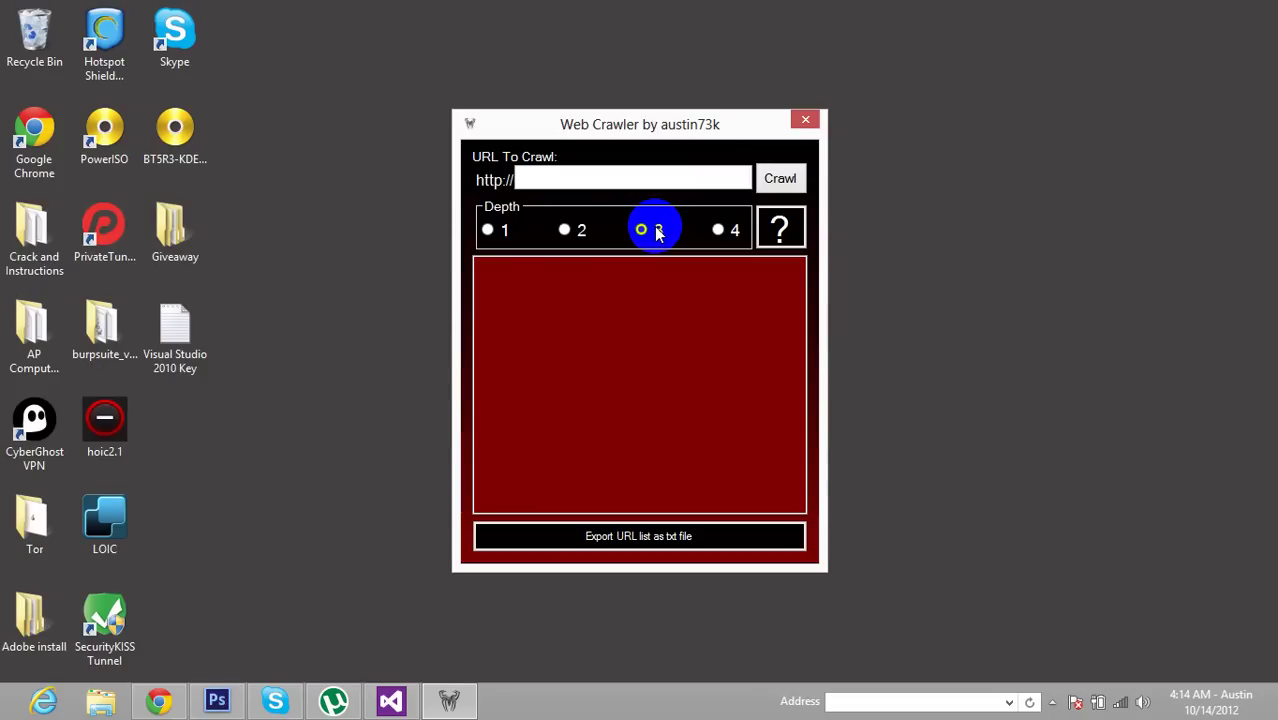
pyautogui.click(717, 233)
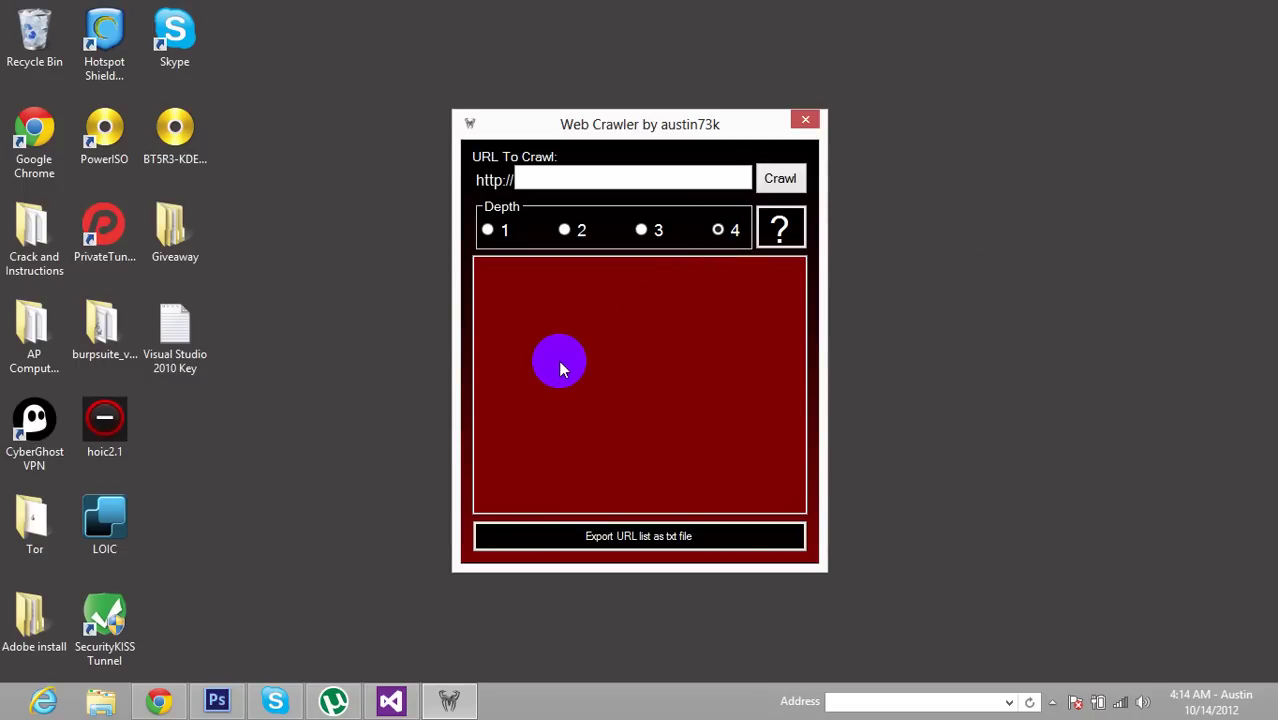
# Step: Enter google.com as the URL, start the crawl, and try depth 1
pyautogui.click(589, 174)
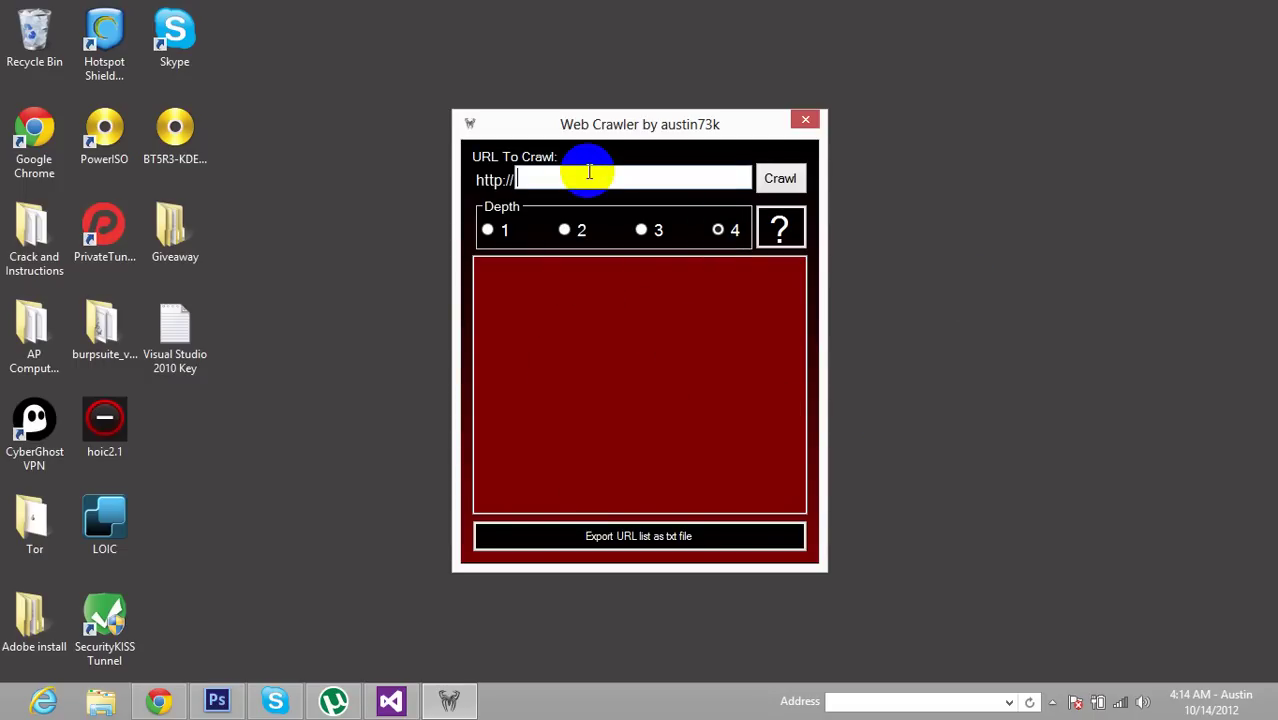
pyautogui.write('google.c')
pyautogui.write('om')
pyautogui.click(776, 186)
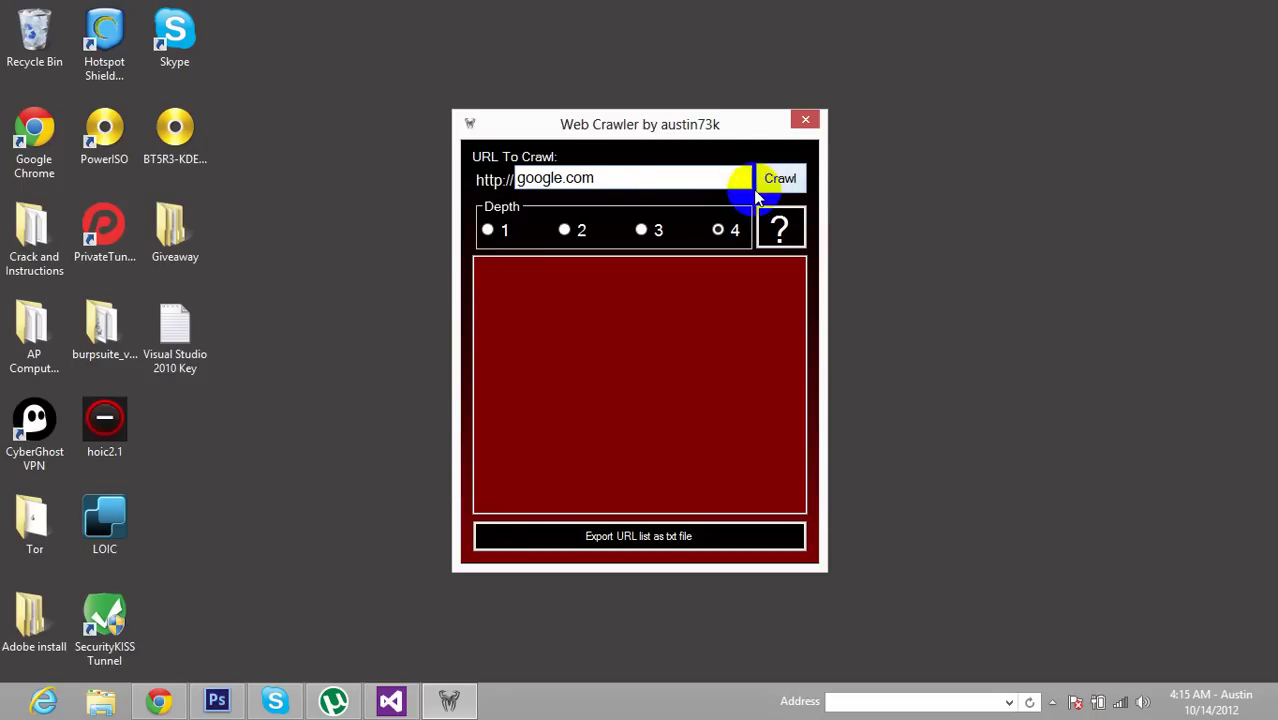
pyautogui.click(780, 185)
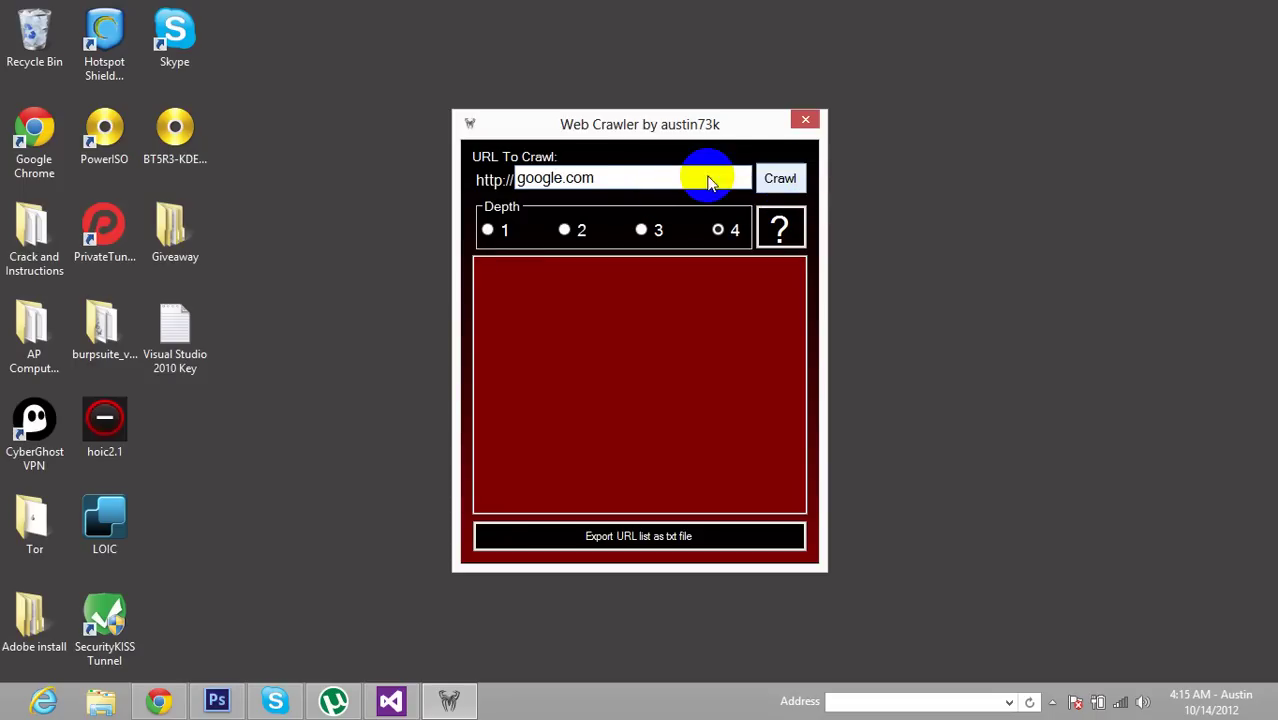
pyautogui.click(499, 232)
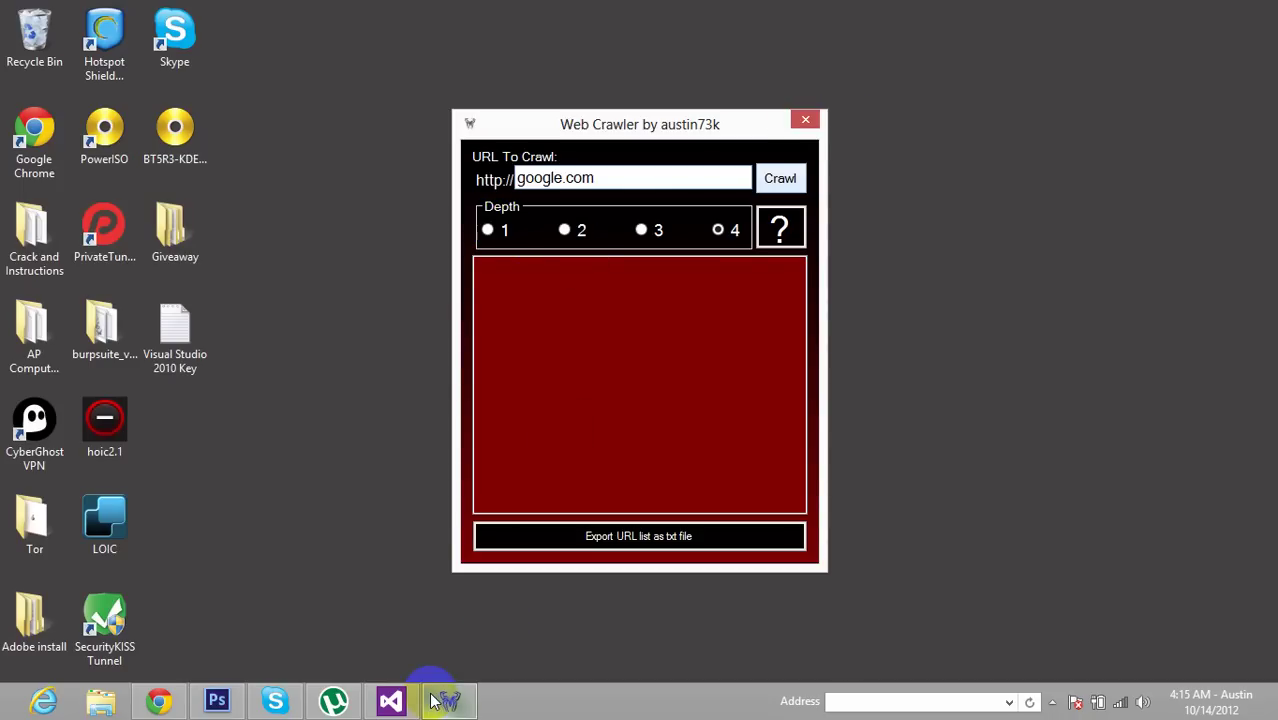
# Step: Stop the running crawler from Visual Studio and start it again
pyautogui.click(391, 699)
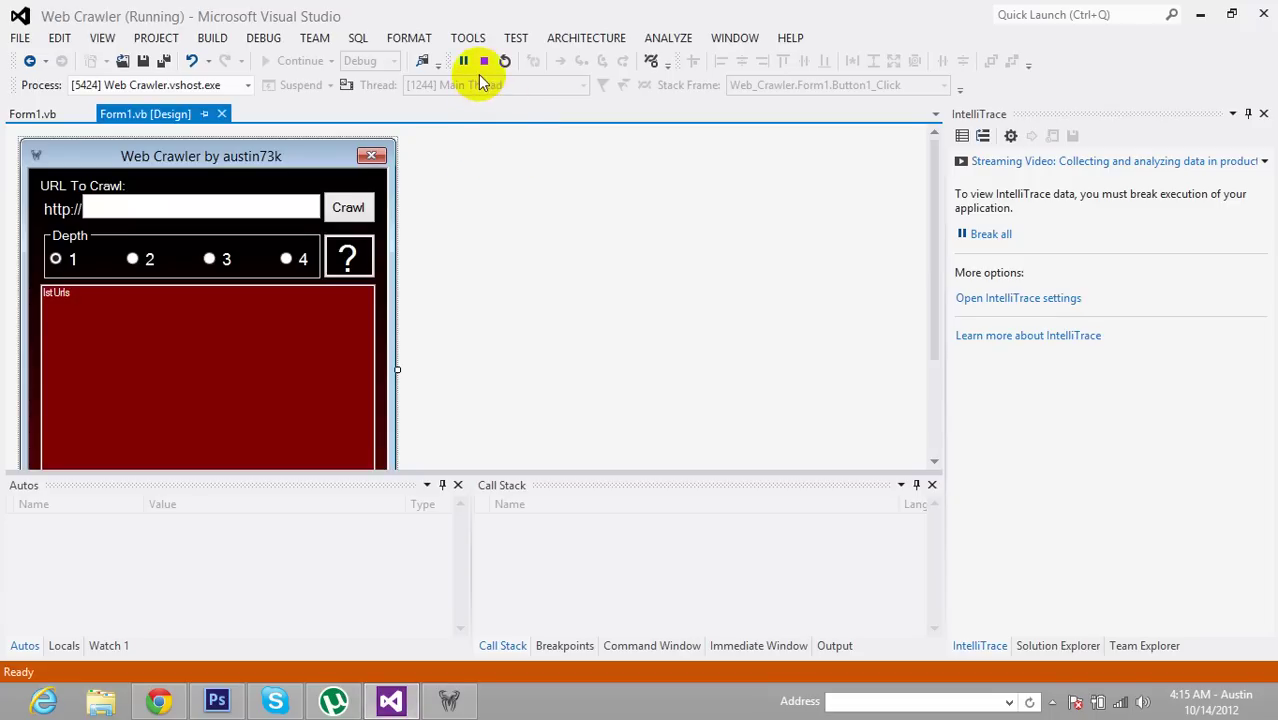
pyautogui.click(484, 61)
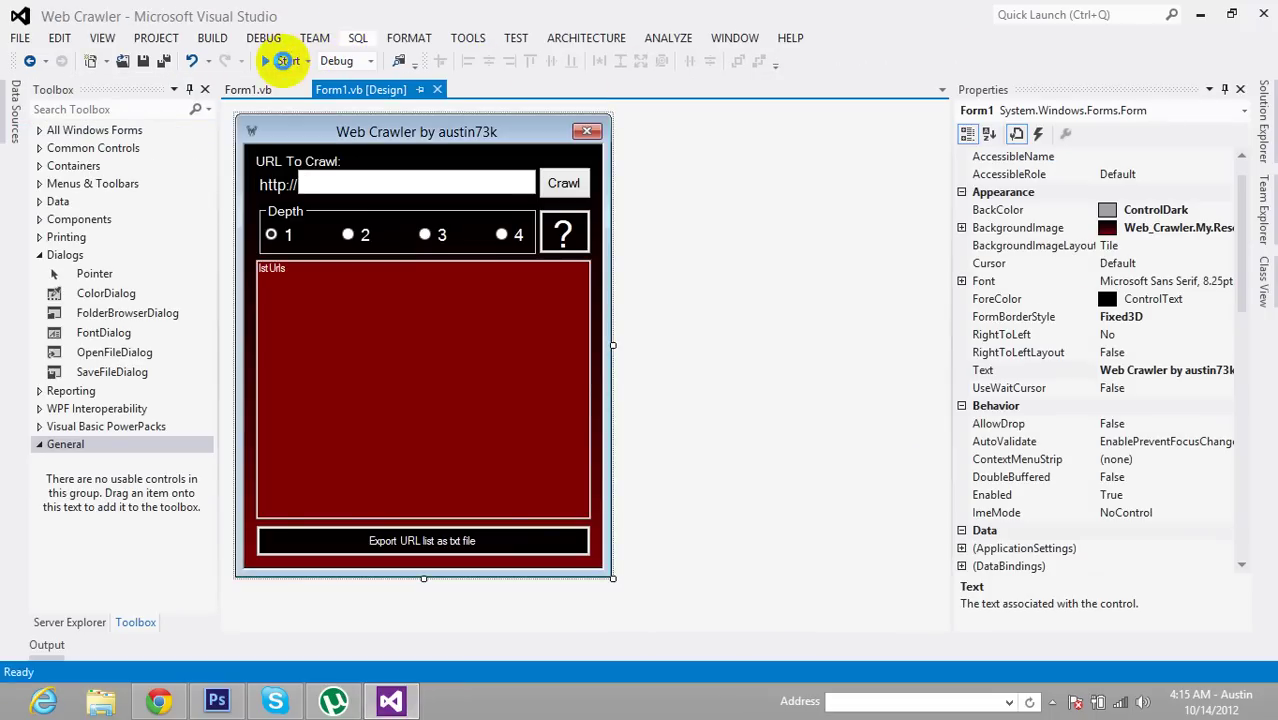
pyautogui.click(280, 58)
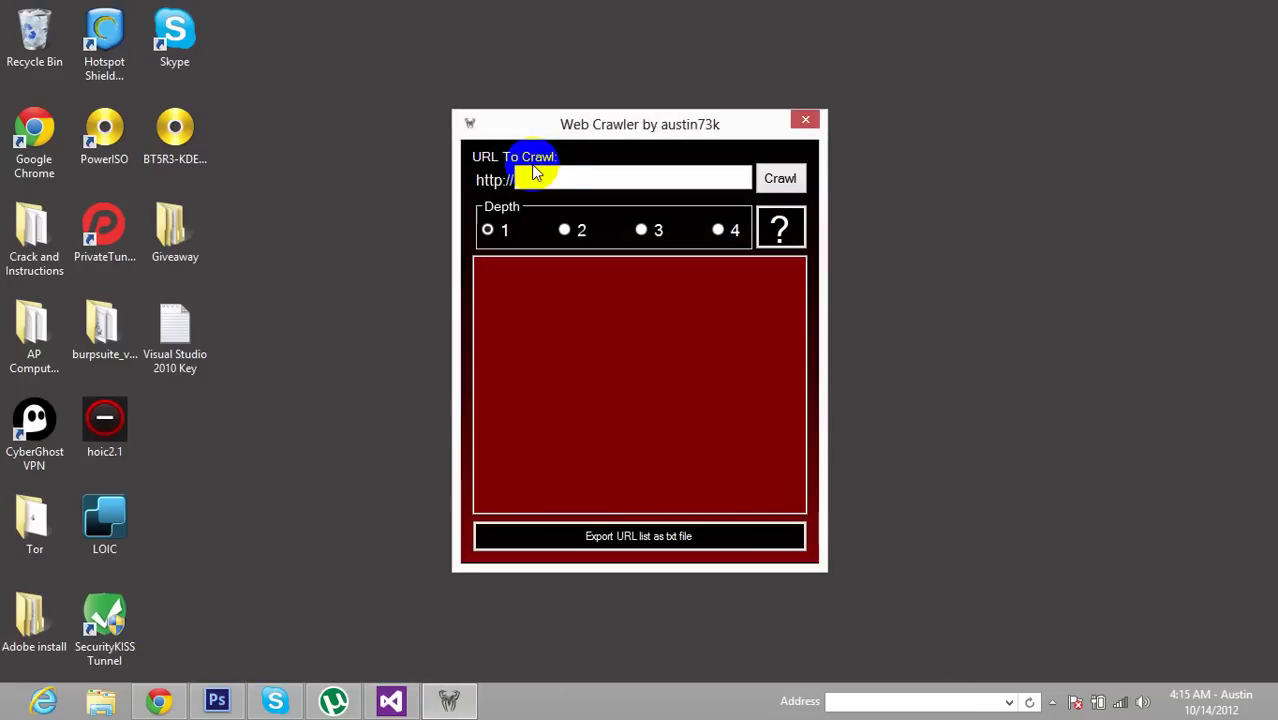
pyautogui.click(551, 181)
pyautogui.write('google.c')
pyautogui.write('om')
pyautogui.click(777, 181)
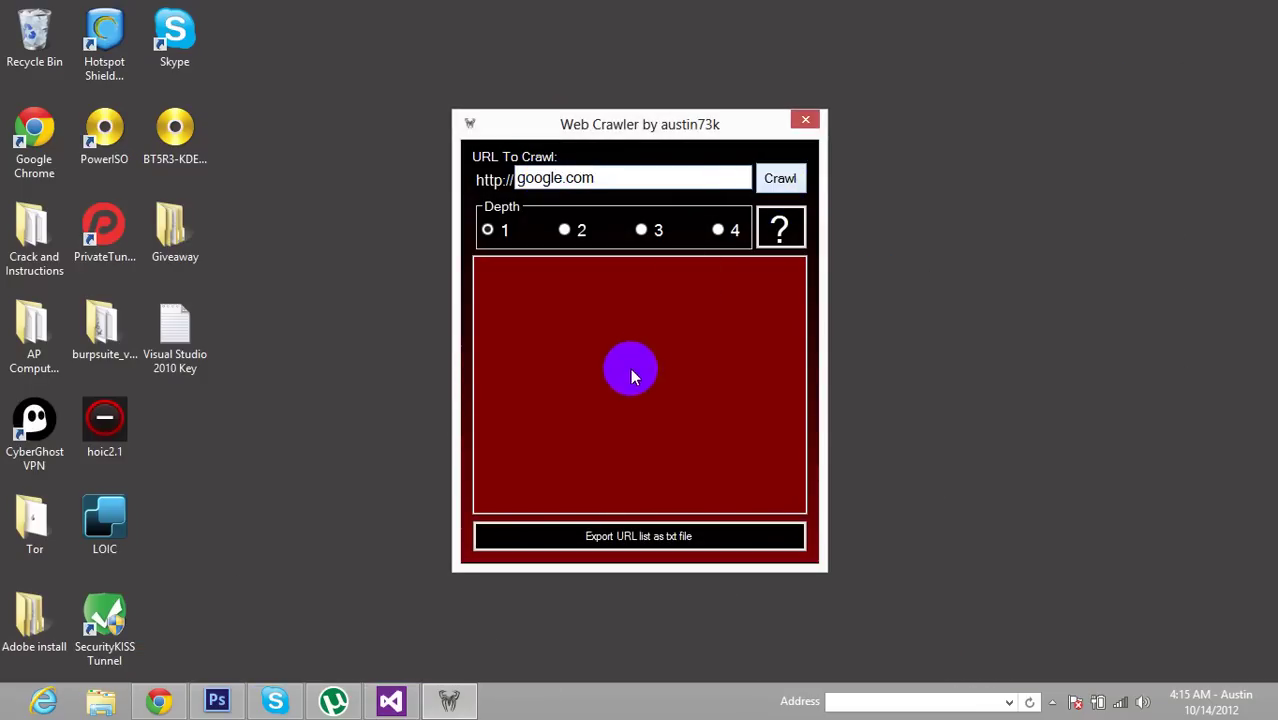
pyautogui.scroll(-5, 700, 440)
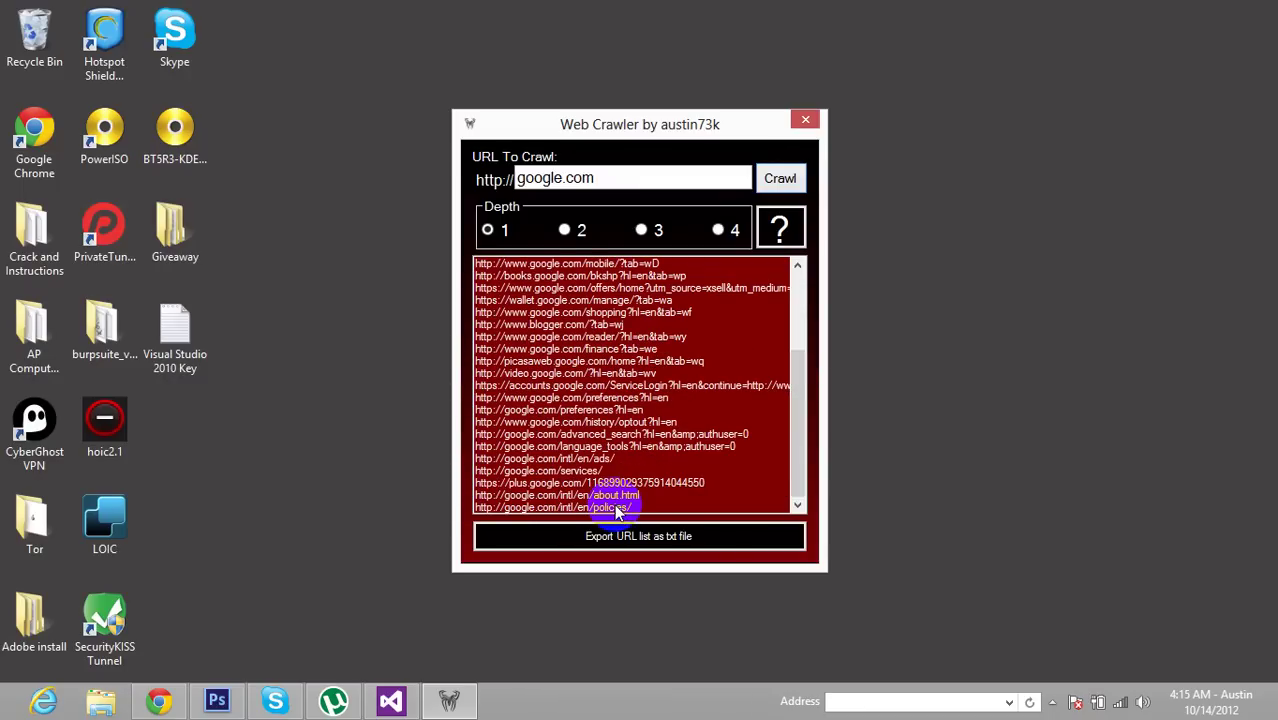
pyautogui.scroll(4, 617, 500)
pyautogui.click(565, 230)
pyautogui.click(781, 179)
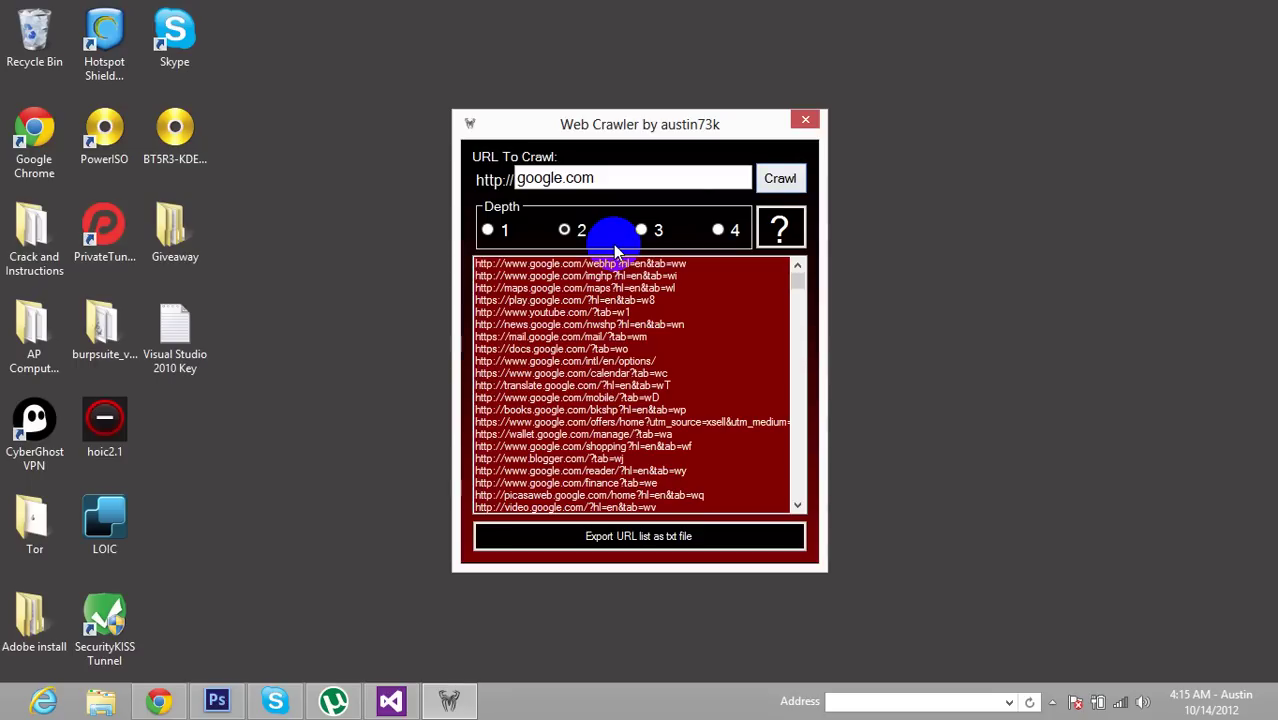
pyautogui.scroll(-5, 625, 295)
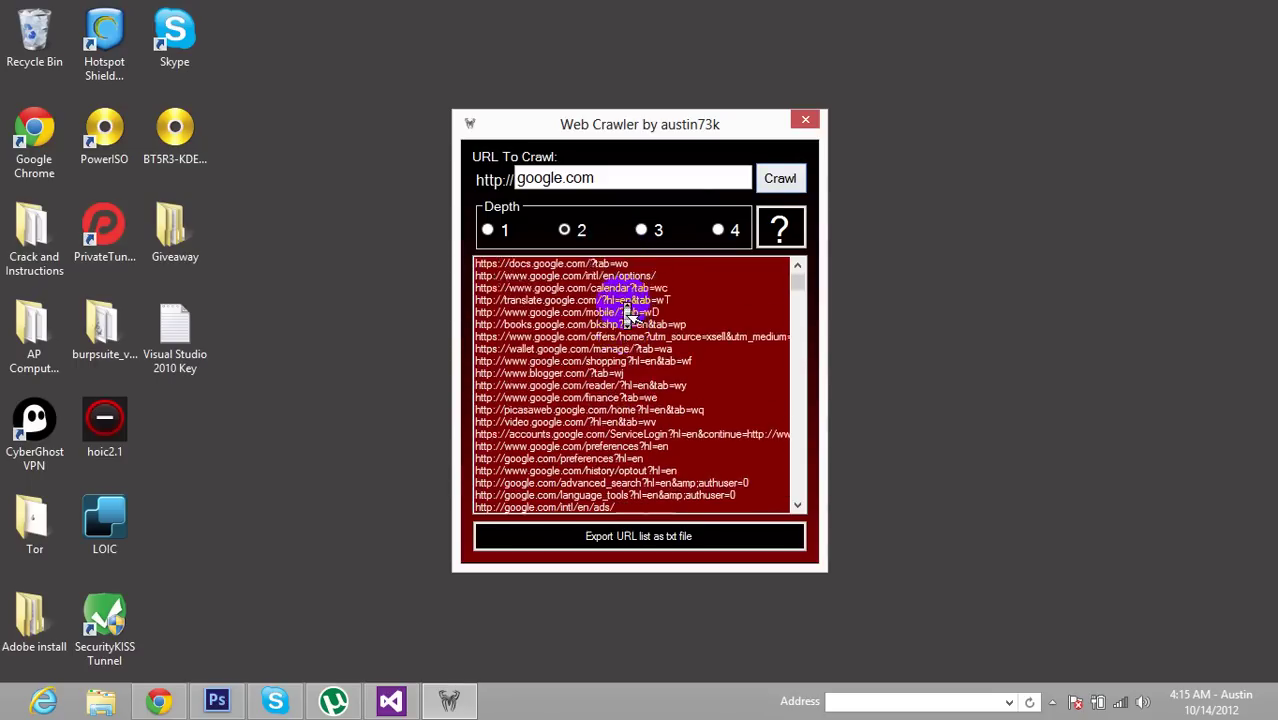
pyautogui.scroll(-5, 625, 312)
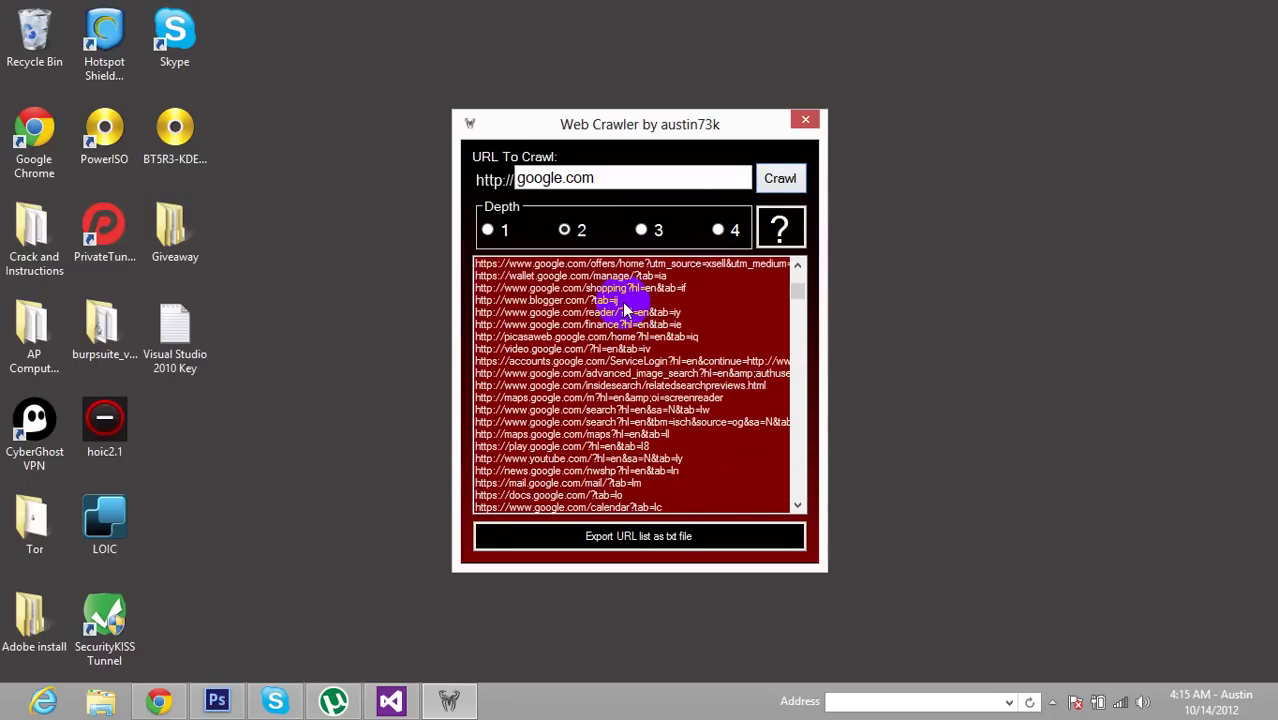
pyautogui.scroll(-10, 625, 312)
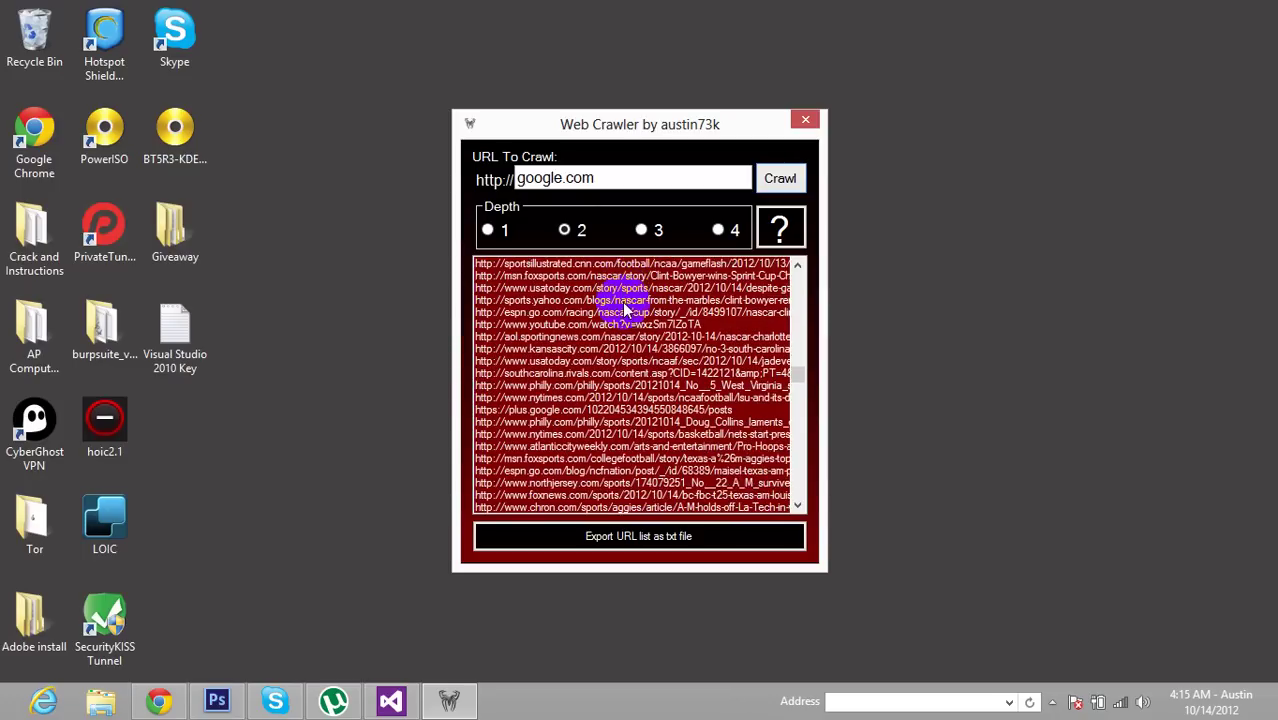
pyautogui.scroll(-8, 625, 312)
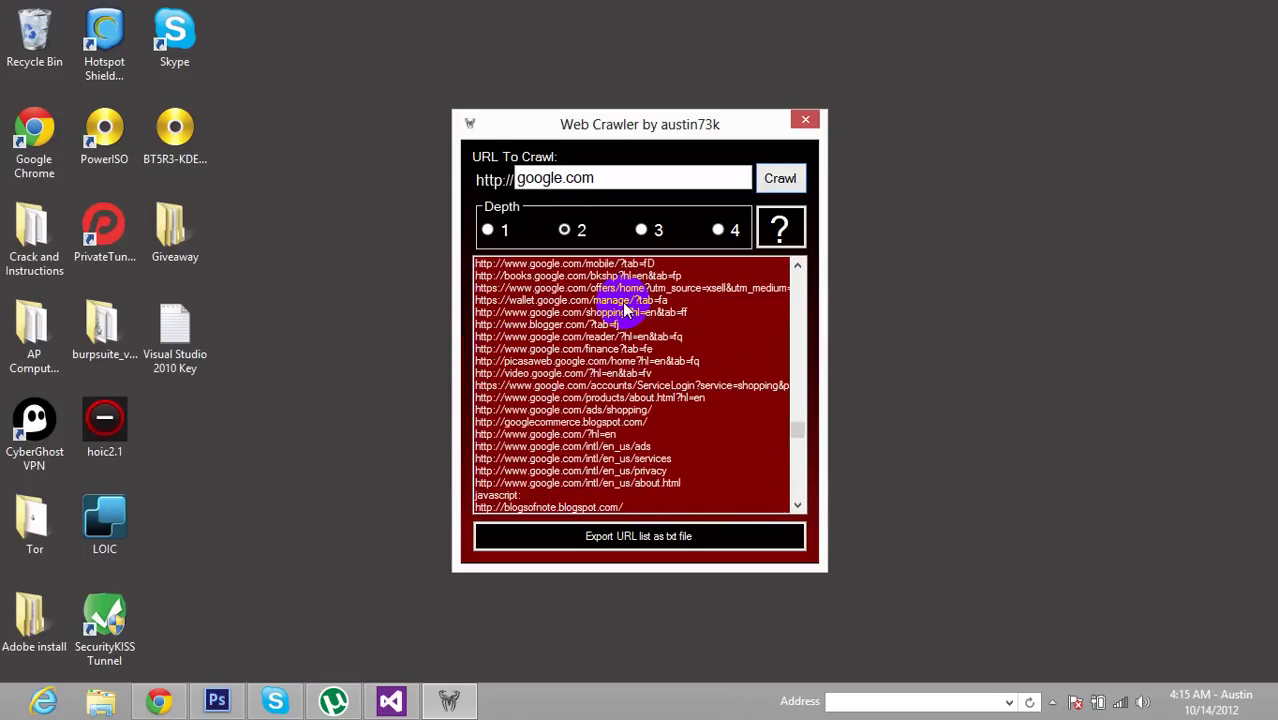
pyautogui.scroll(-10, 625, 312)
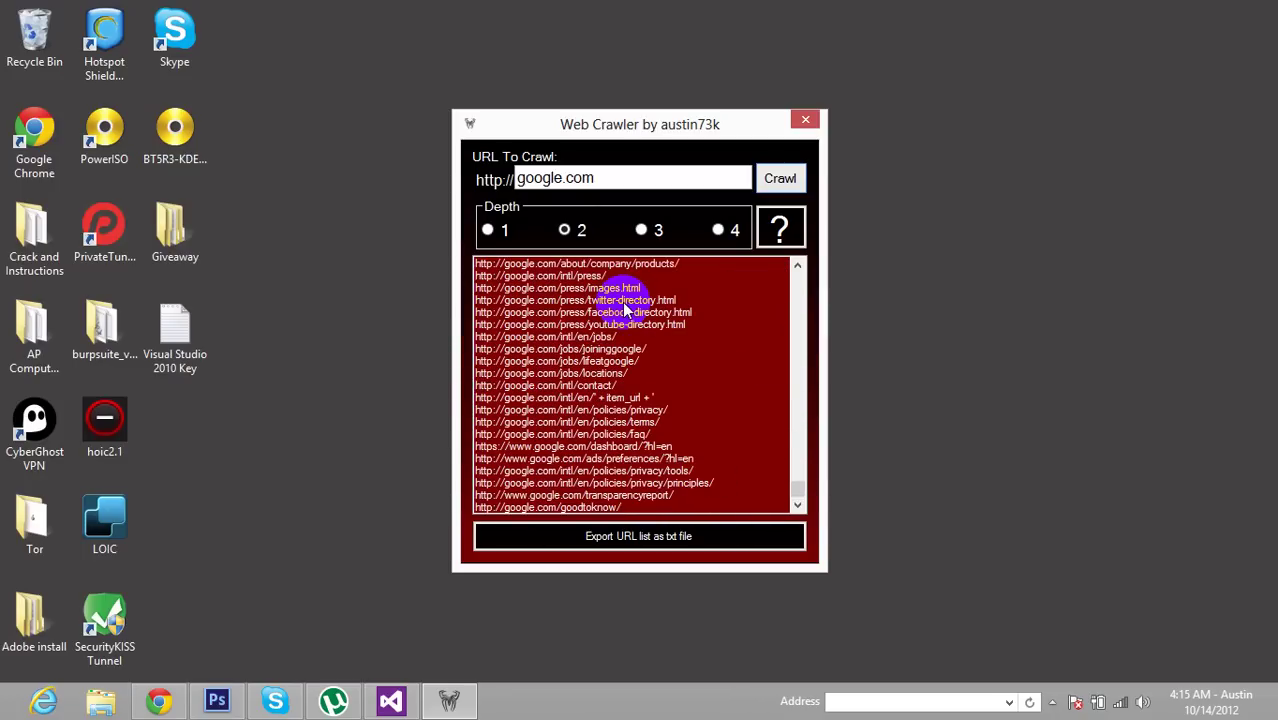
pyautogui.scroll(10, 620, 450)
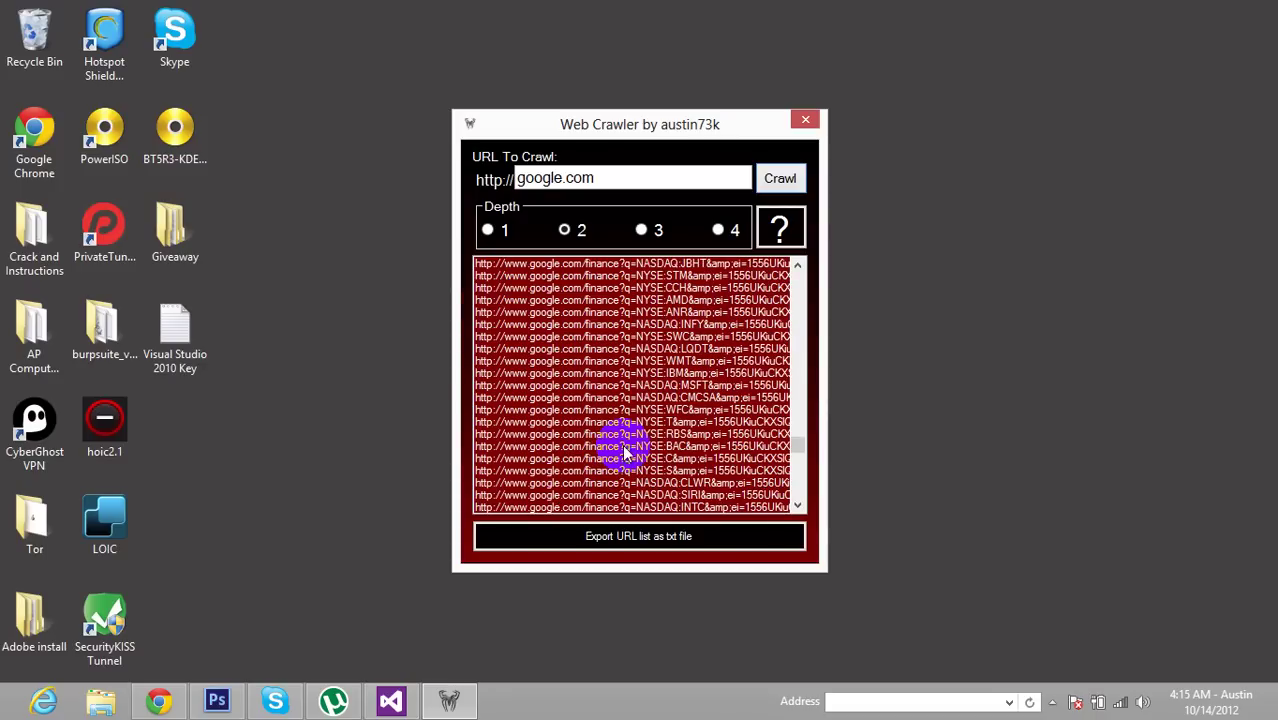
pyautogui.scroll(10, 625, 452)
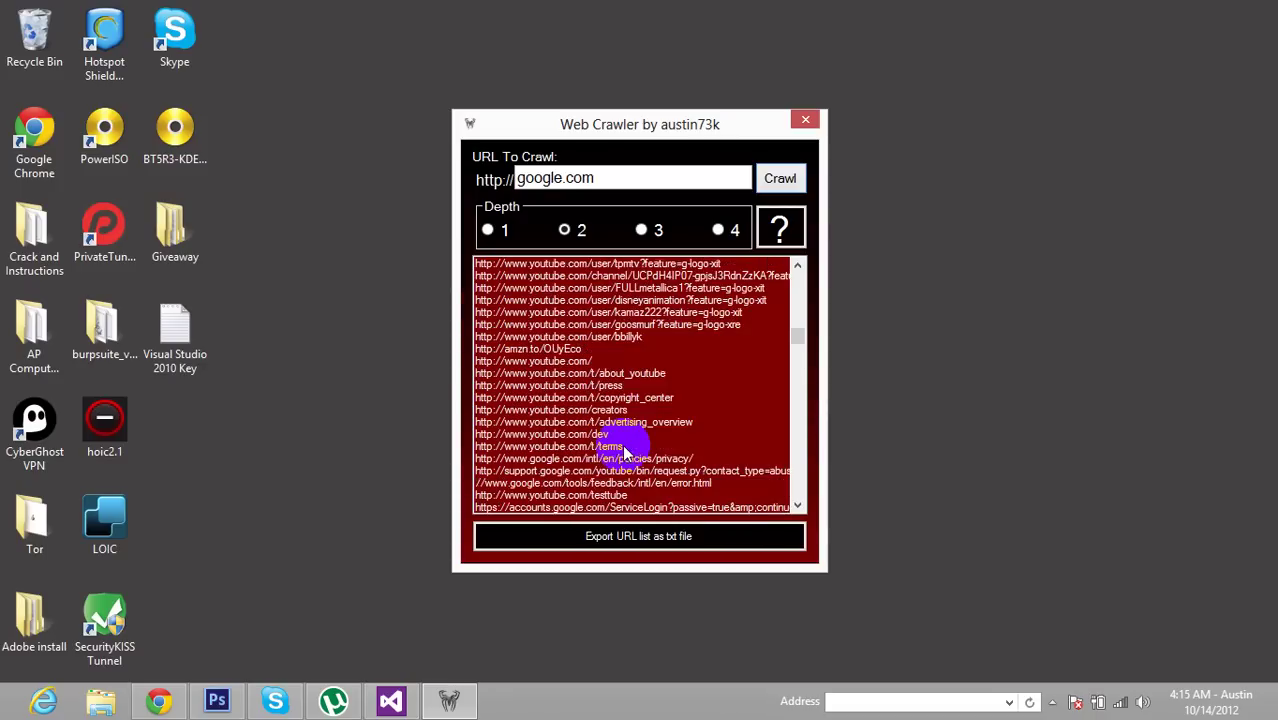
pyautogui.scroll(10, 625, 452)
pyautogui.scroll(-2, 622, 443)
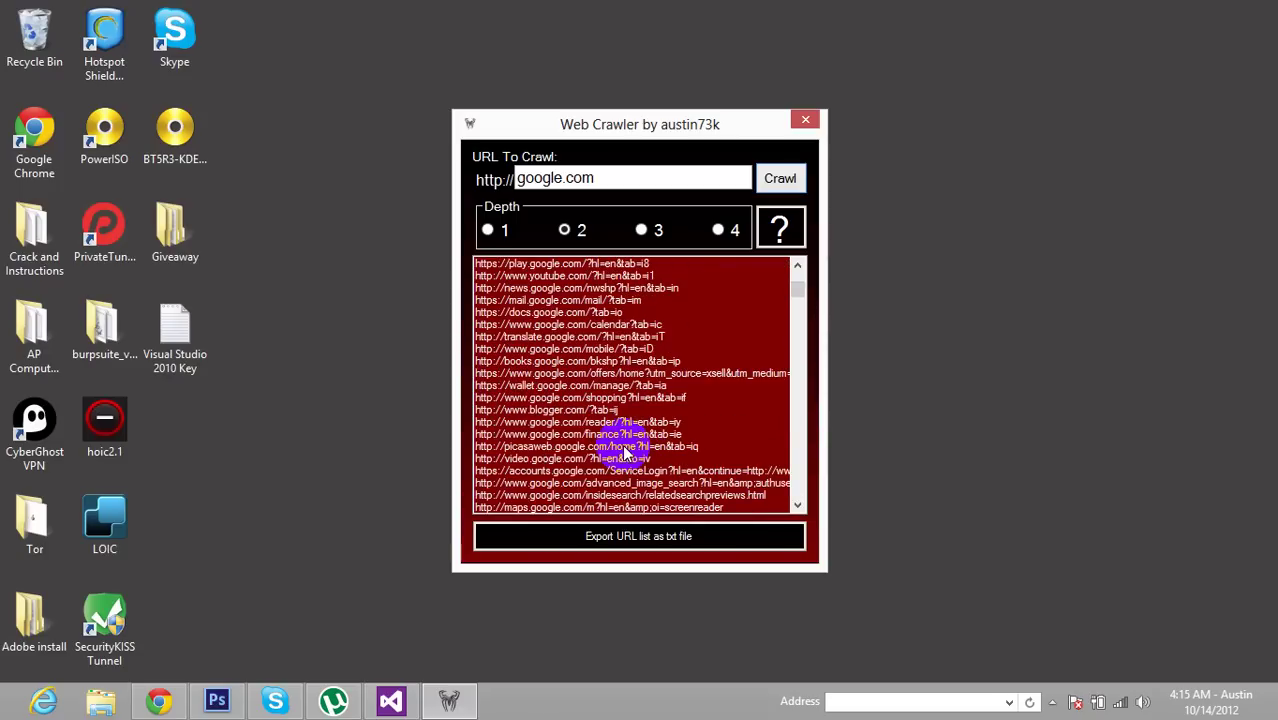
pyautogui.scroll(2, 622, 445)
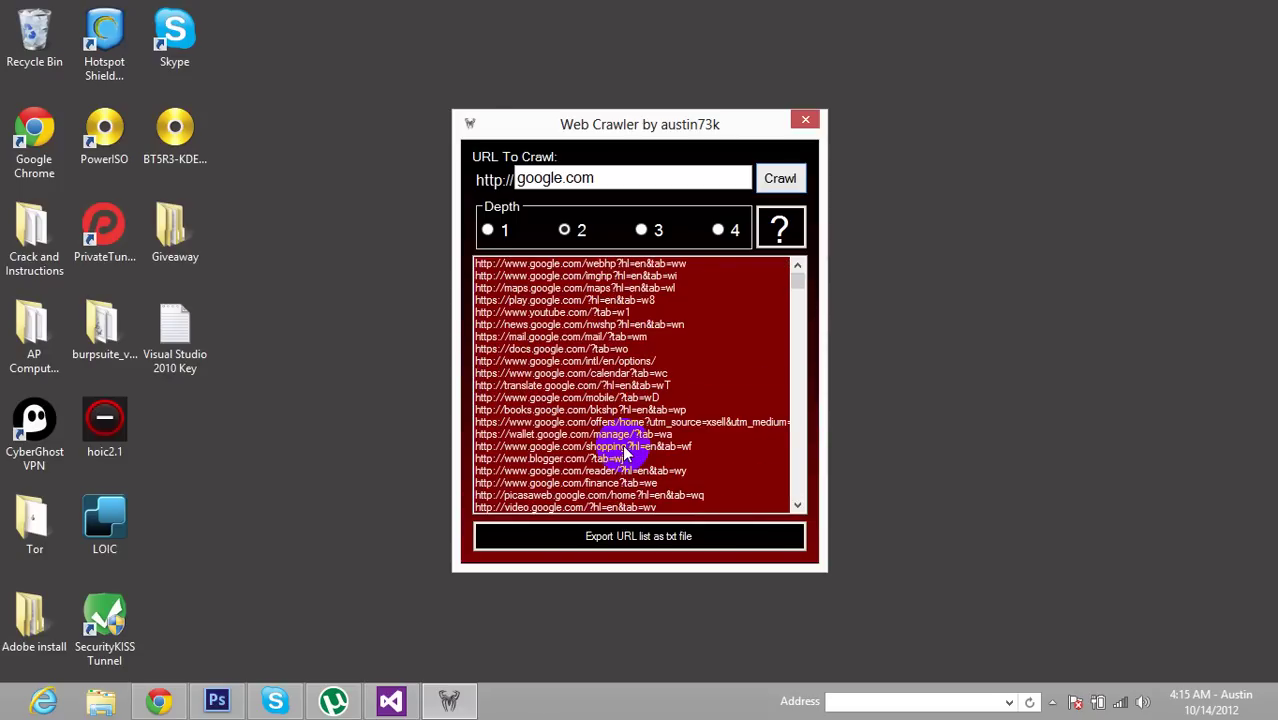
# Step: Export the found links as URLs.txt on the Desktop
pyautogui.click(725, 537)
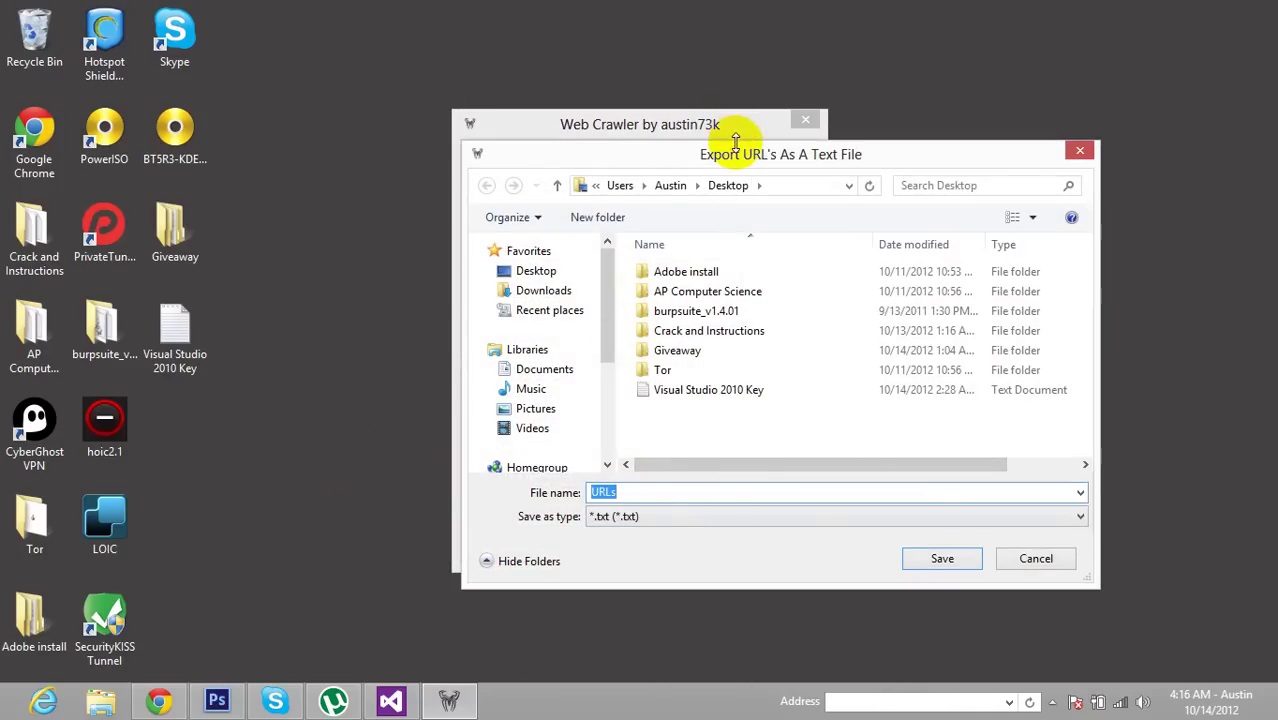
pyautogui.moveTo(733, 149); pyautogui.dragTo(667, 129)
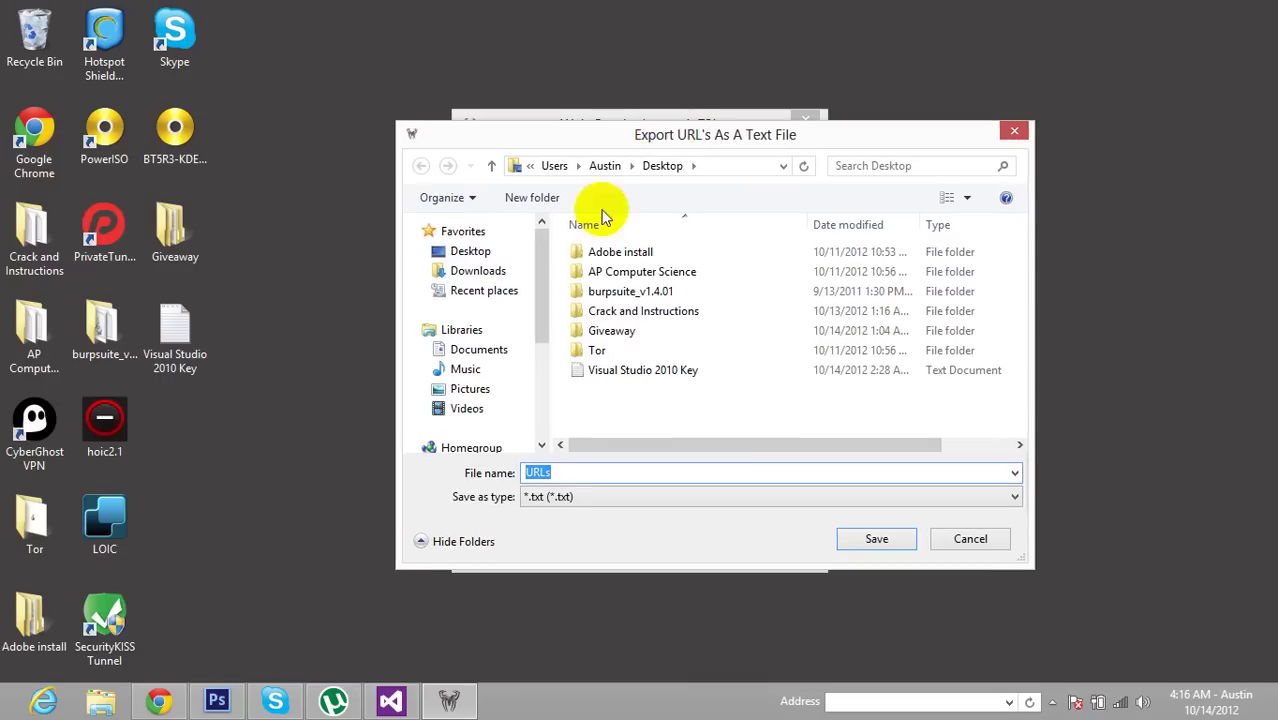
pyautogui.click(899, 545)
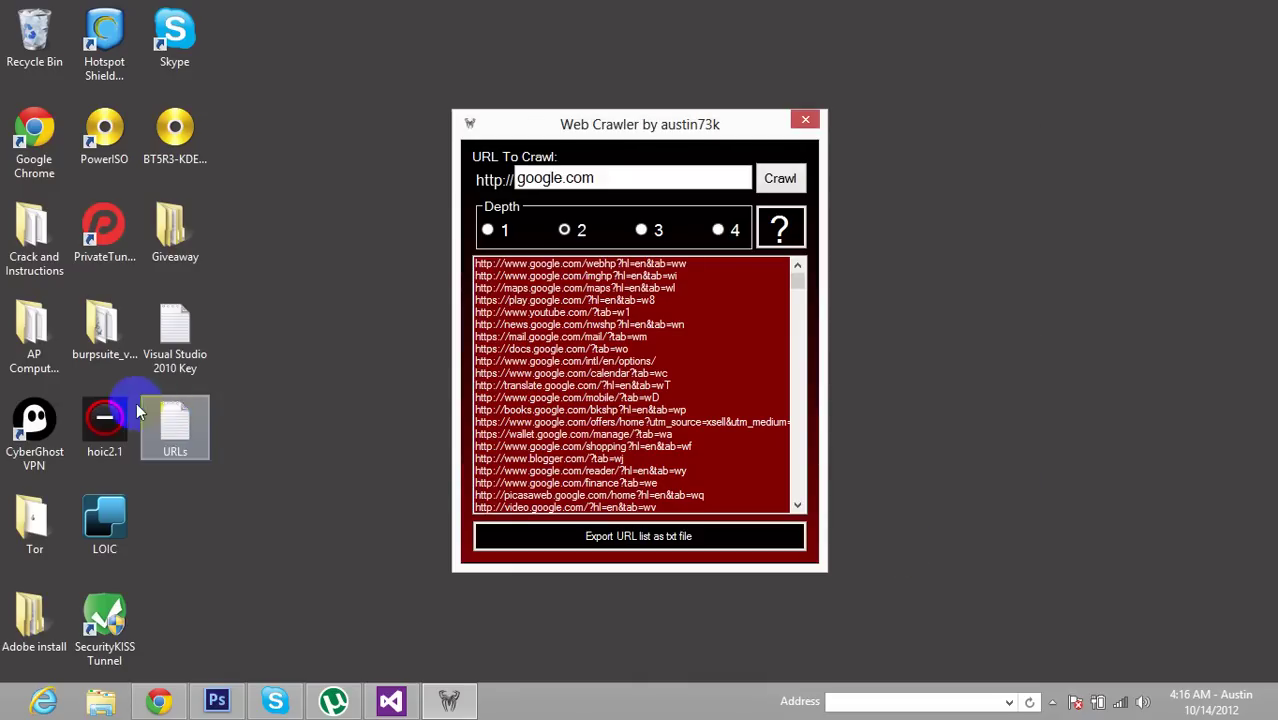
# Step: Open URLs.txt in Notepad, scroll through the exported links, then close it
pyautogui.doubleClick(161, 410)
pyautogui.scroll(-6, 408, 326)
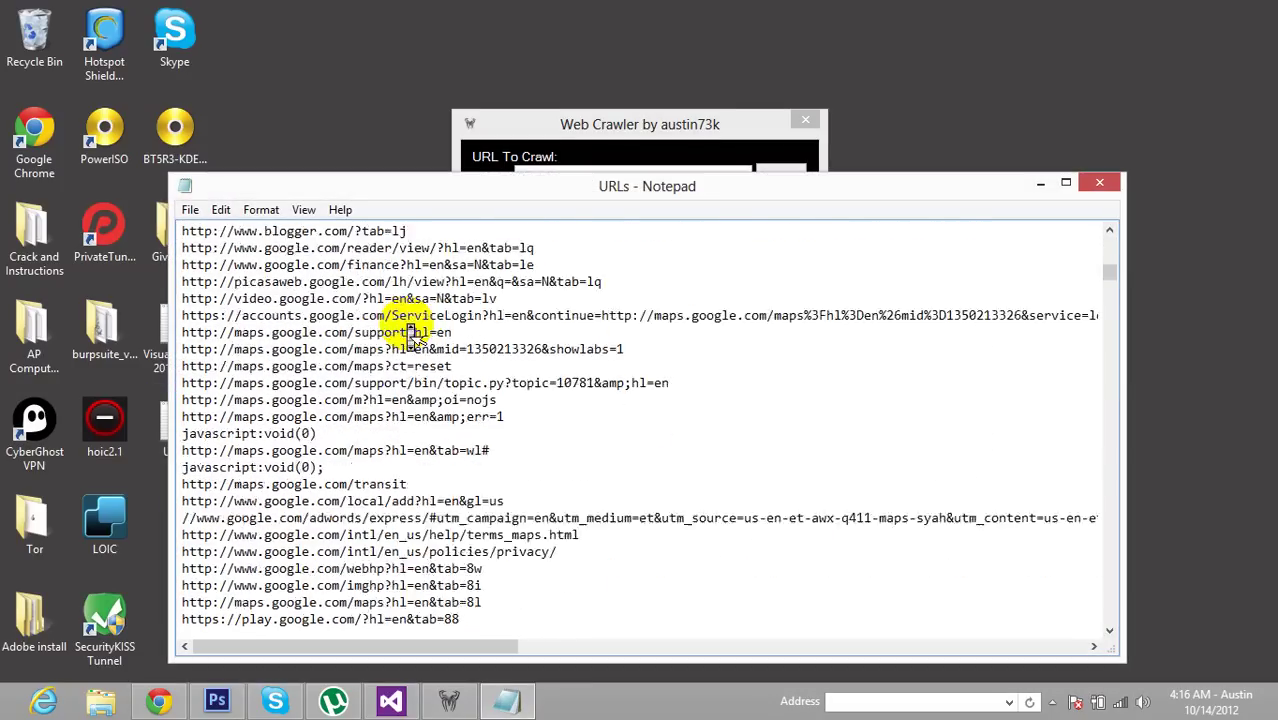
pyautogui.scroll(-15, 408, 330)
pyautogui.scroll(-20, 408, 330)
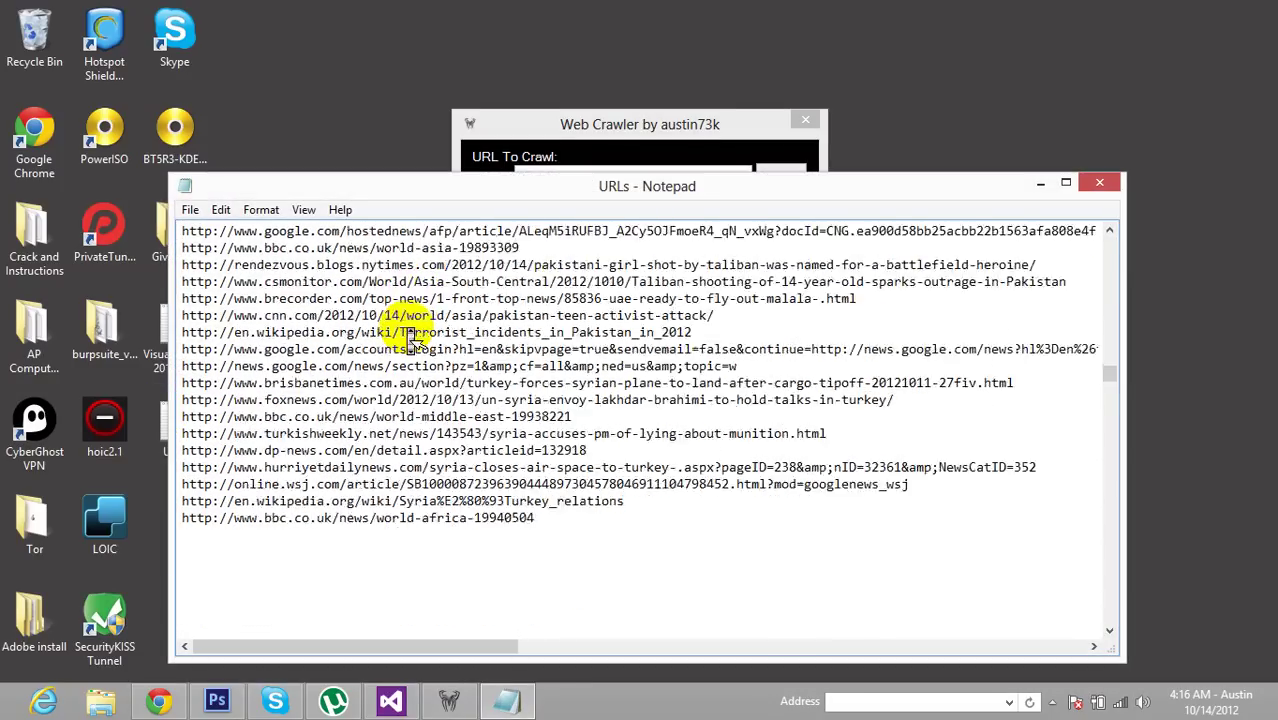
pyautogui.scroll(-10, 410, 340)
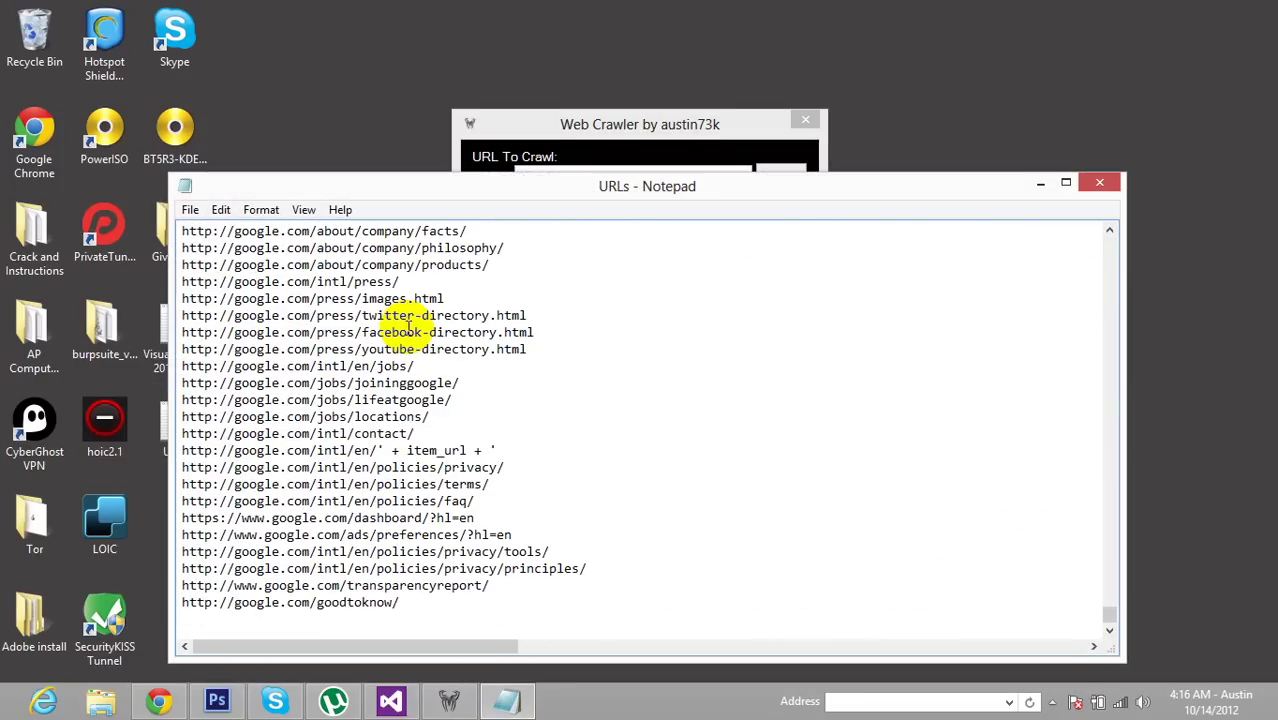
pyautogui.scroll(-10, 410, 340)
pyautogui.scroll(15, 410, 340)
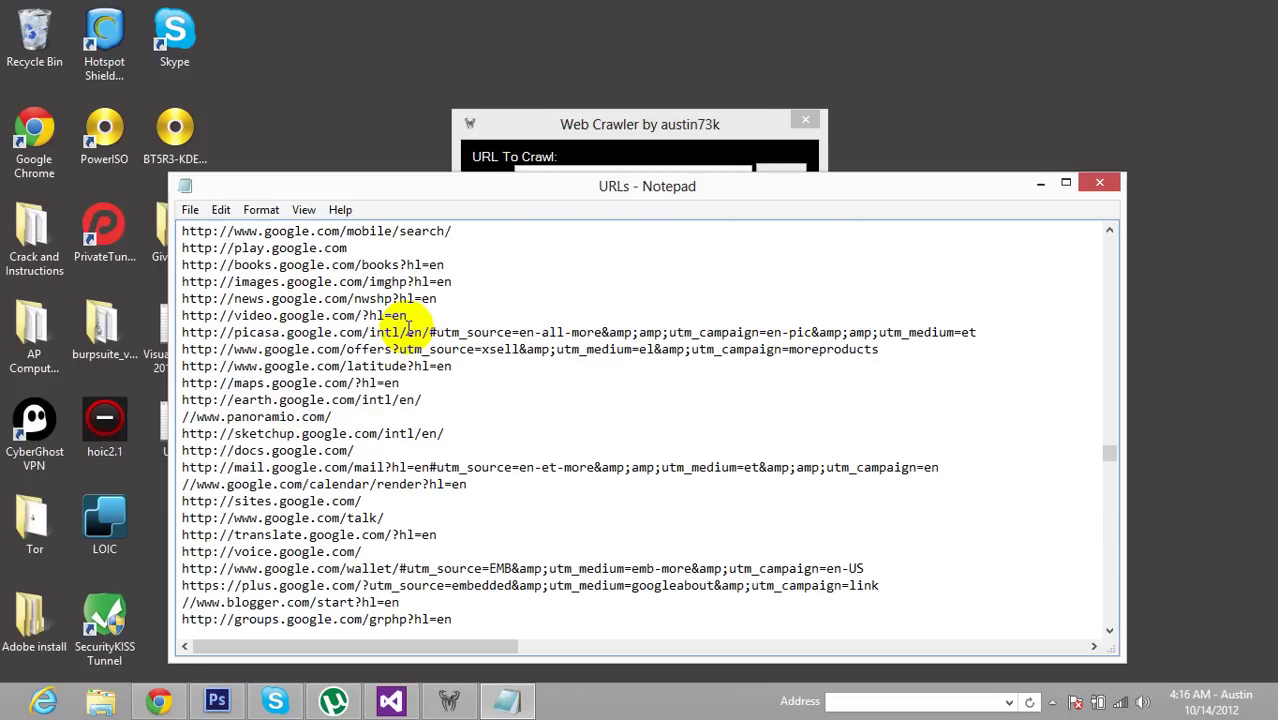
pyautogui.scroll(-10, 510, 590)
pyautogui.scroll(11, 510, 594)
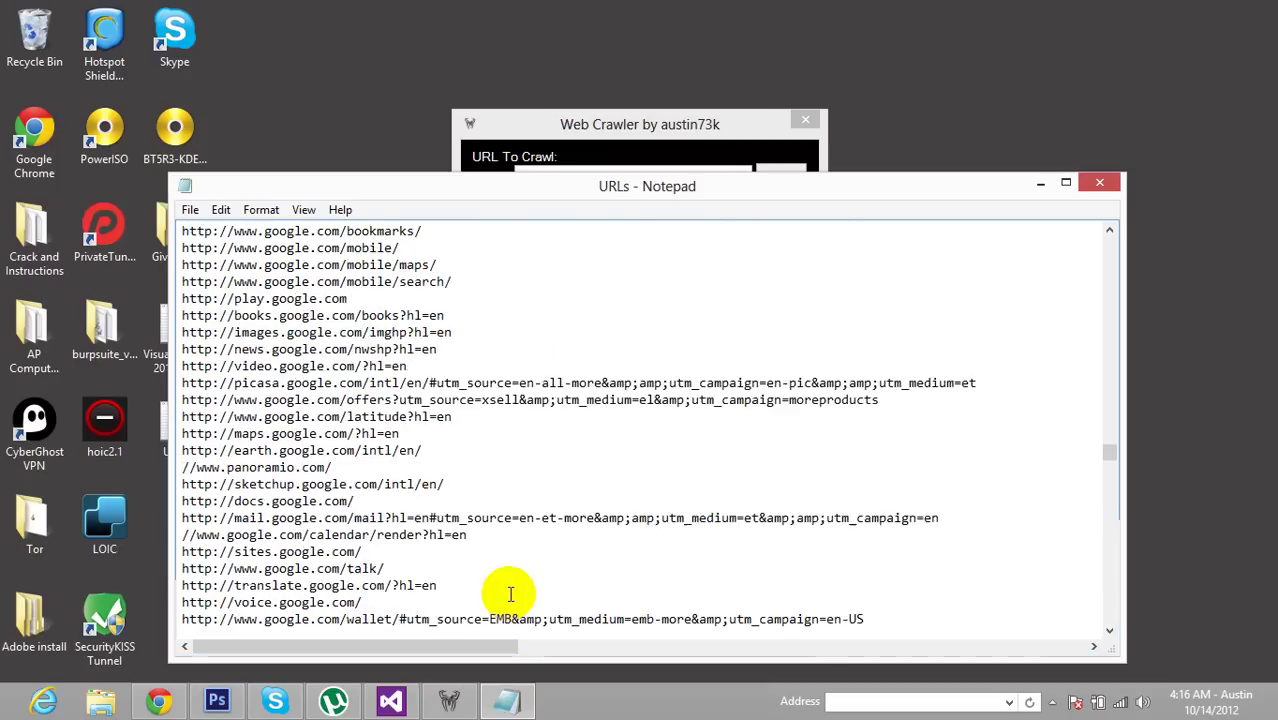
pyautogui.scroll(20, 510, 594)
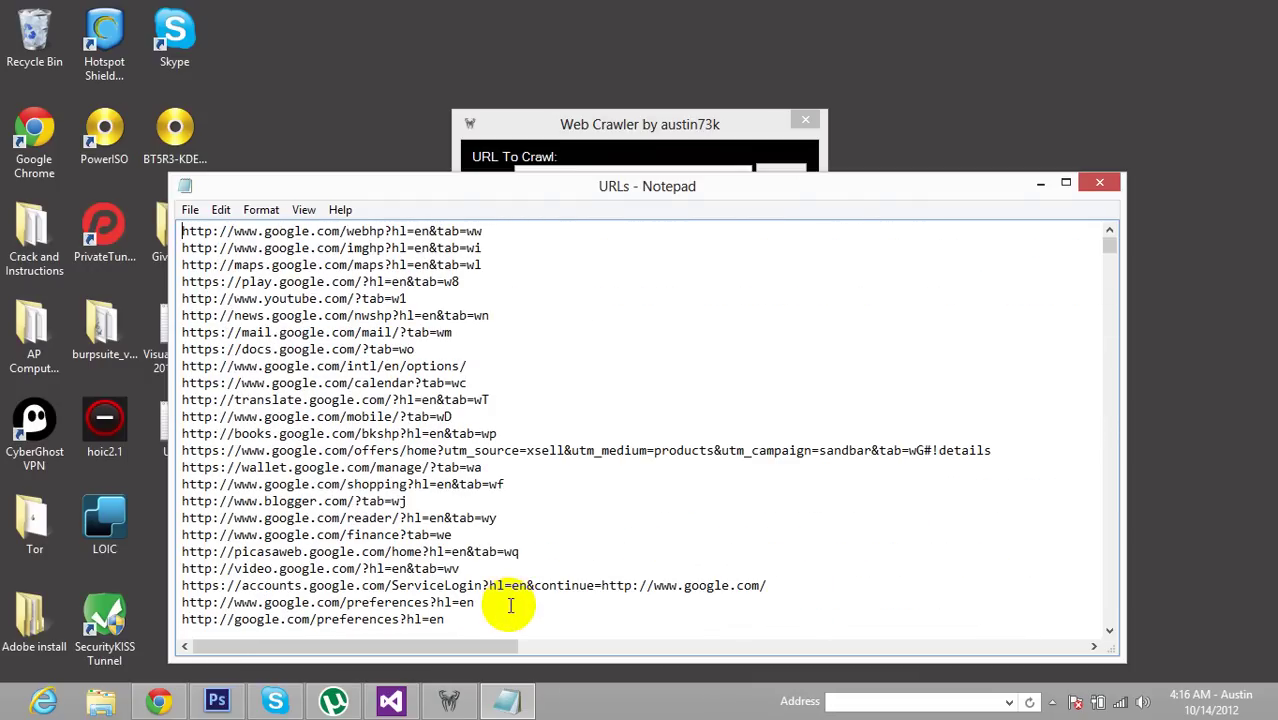
pyautogui.click(1099, 183)
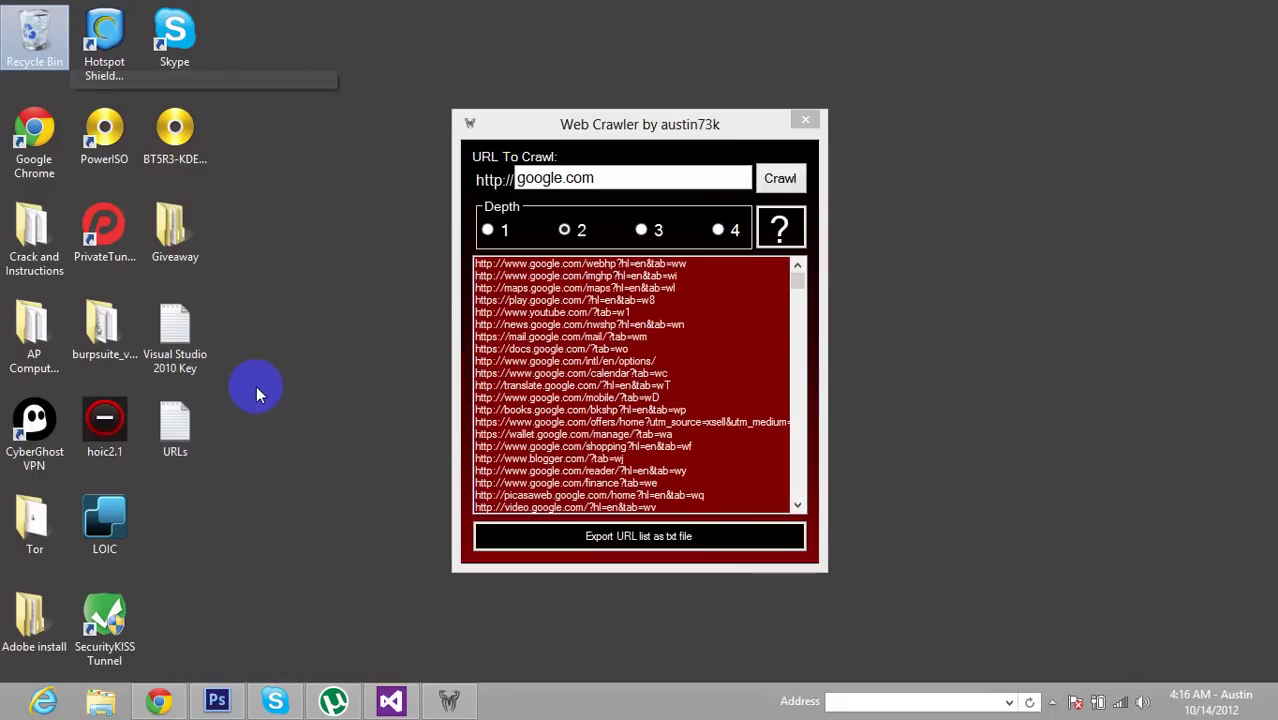
# Step: Delete the URLs text file from the desktop
pyautogui.click(195, 403)
pyautogui.press('Delete')
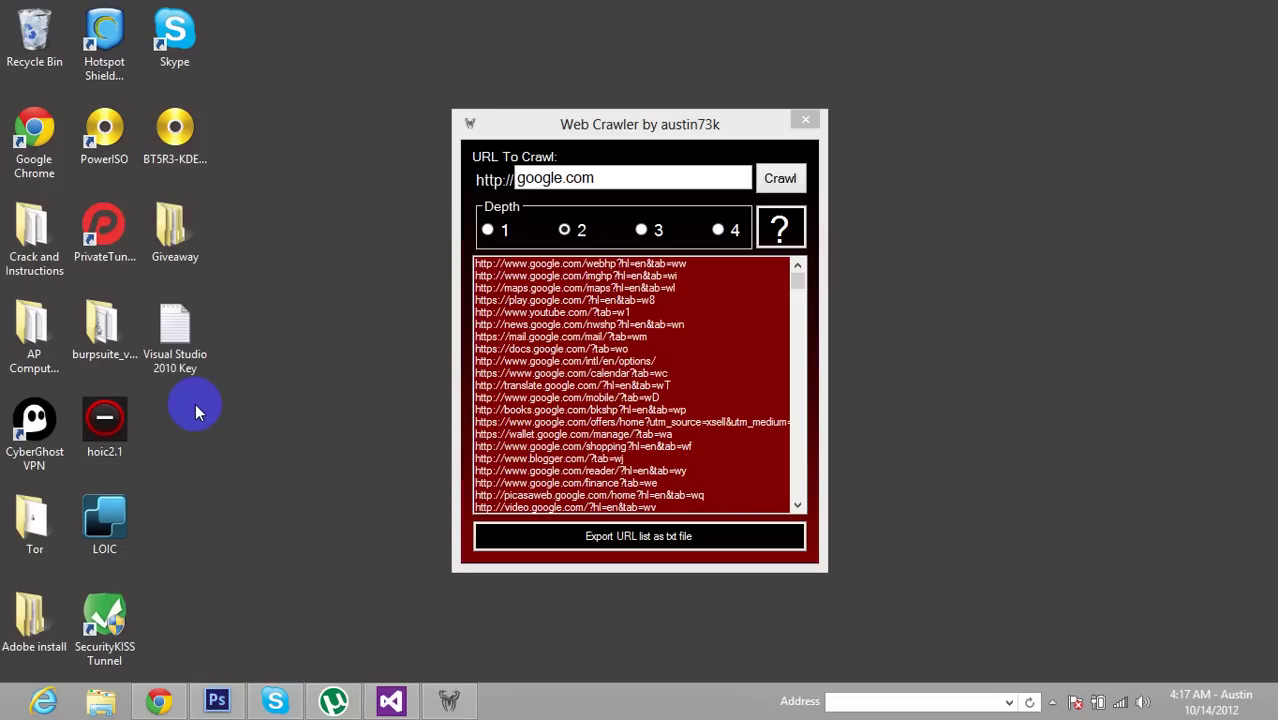
# Step: Open the 'Visual Studio 2010 Key' note, select part of a key line, and close it
pyautogui.doubleClick(175, 325)
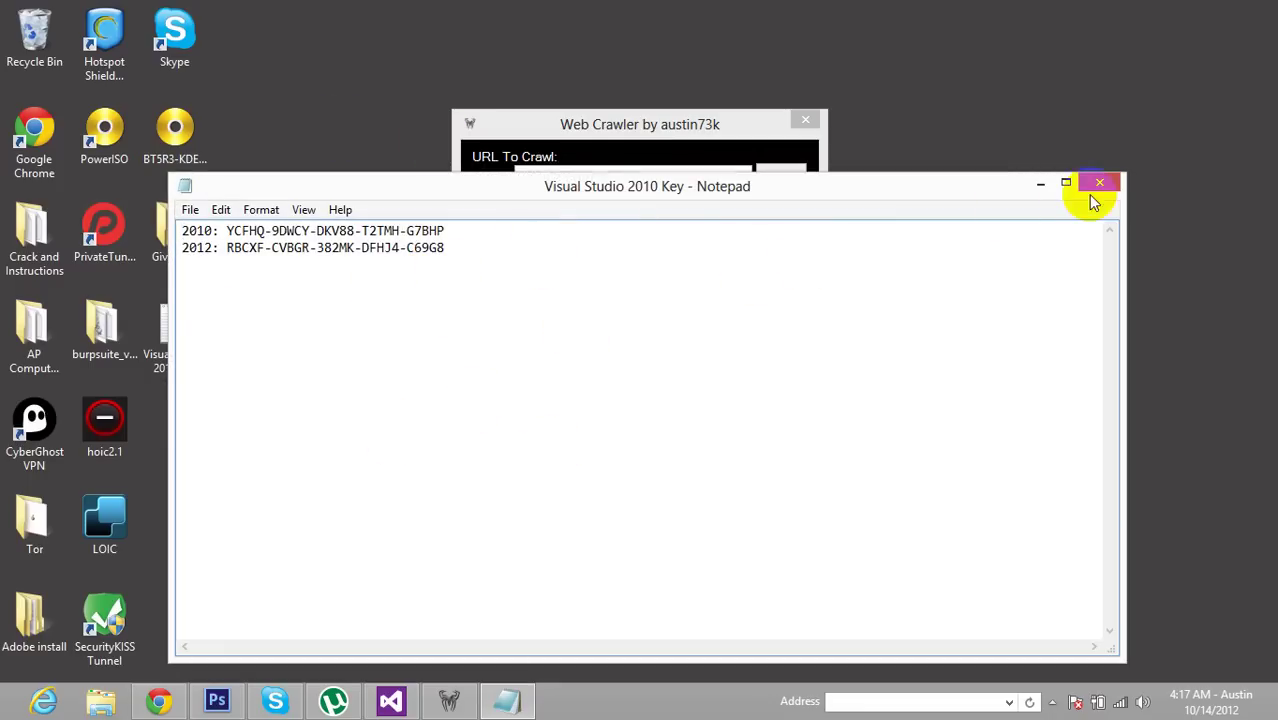
pyautogui.moveTo(494, 265)
pyautogui.mouseDown()
pyautogui.moveTo(288, 288)
pyautogui.moveTo(370, 290)
pyautogui.mouseUp()
pyautogui.click(1101, 184)
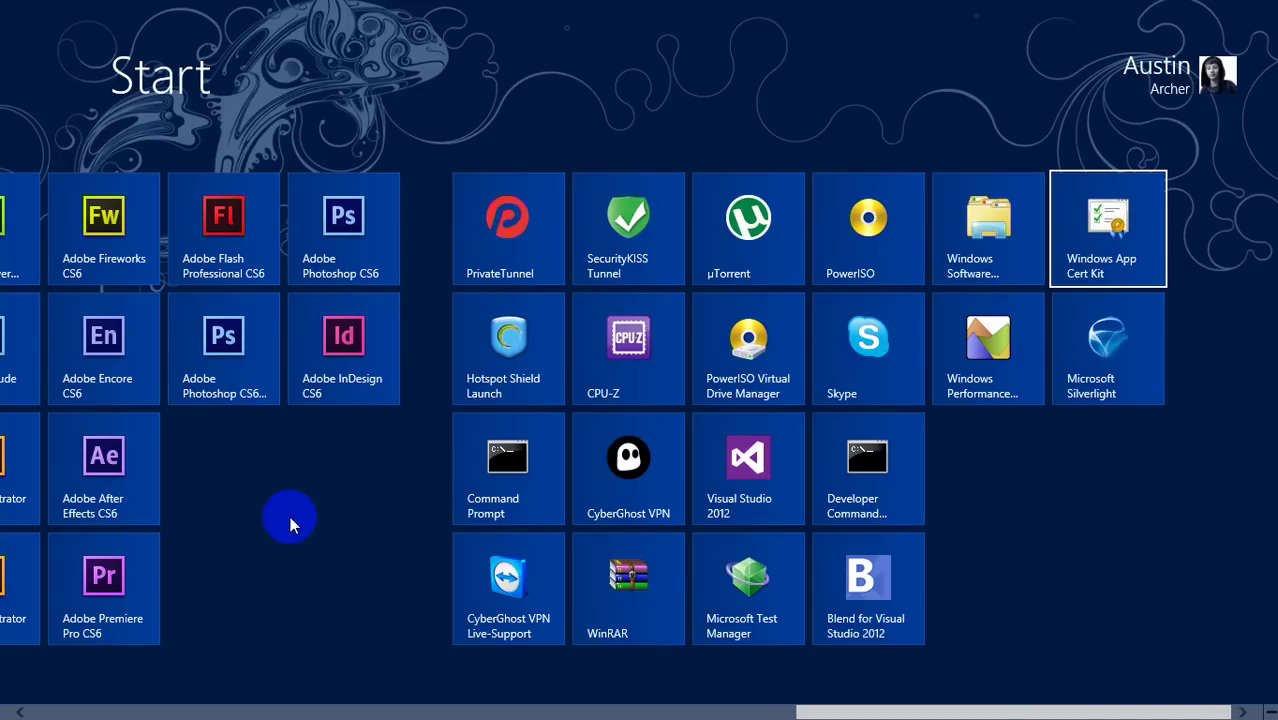
# Step: Scroll over the Start screen tiles, then go back to the desktop via the Desktop tile
pyautogui.scroll(10, 584, 498)
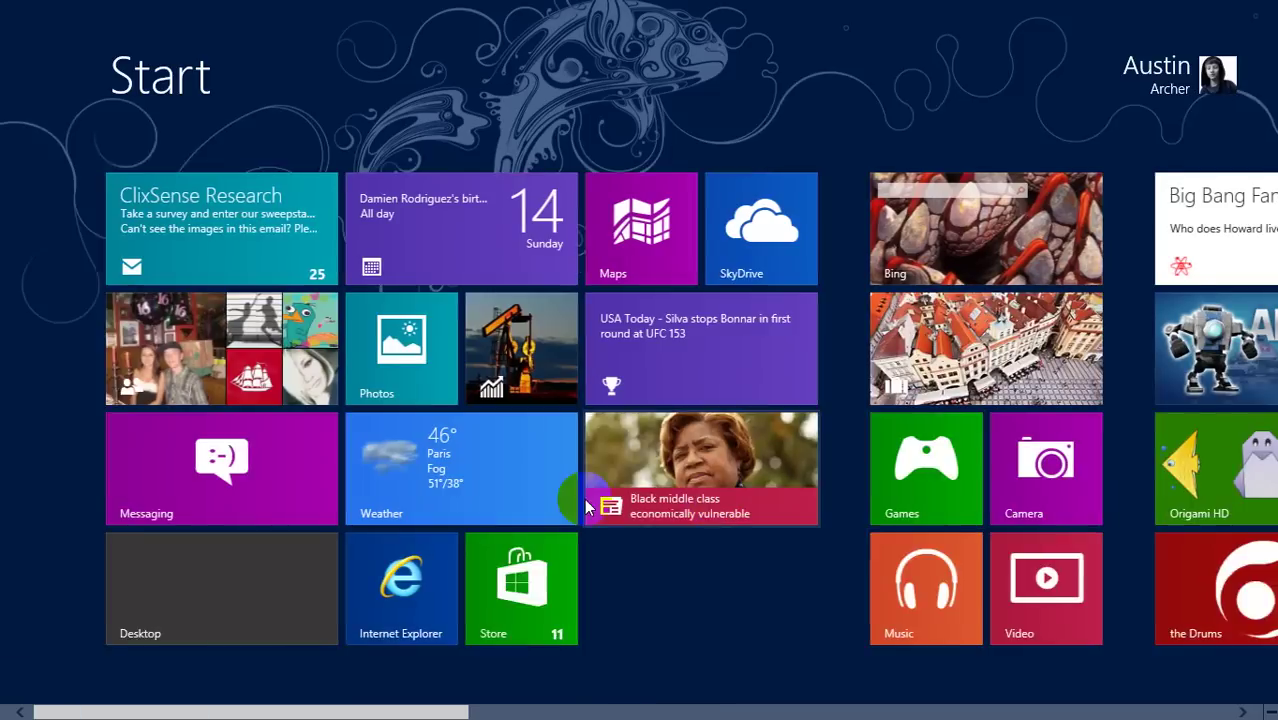
pyautogui.scroll(-8, 584, 498)
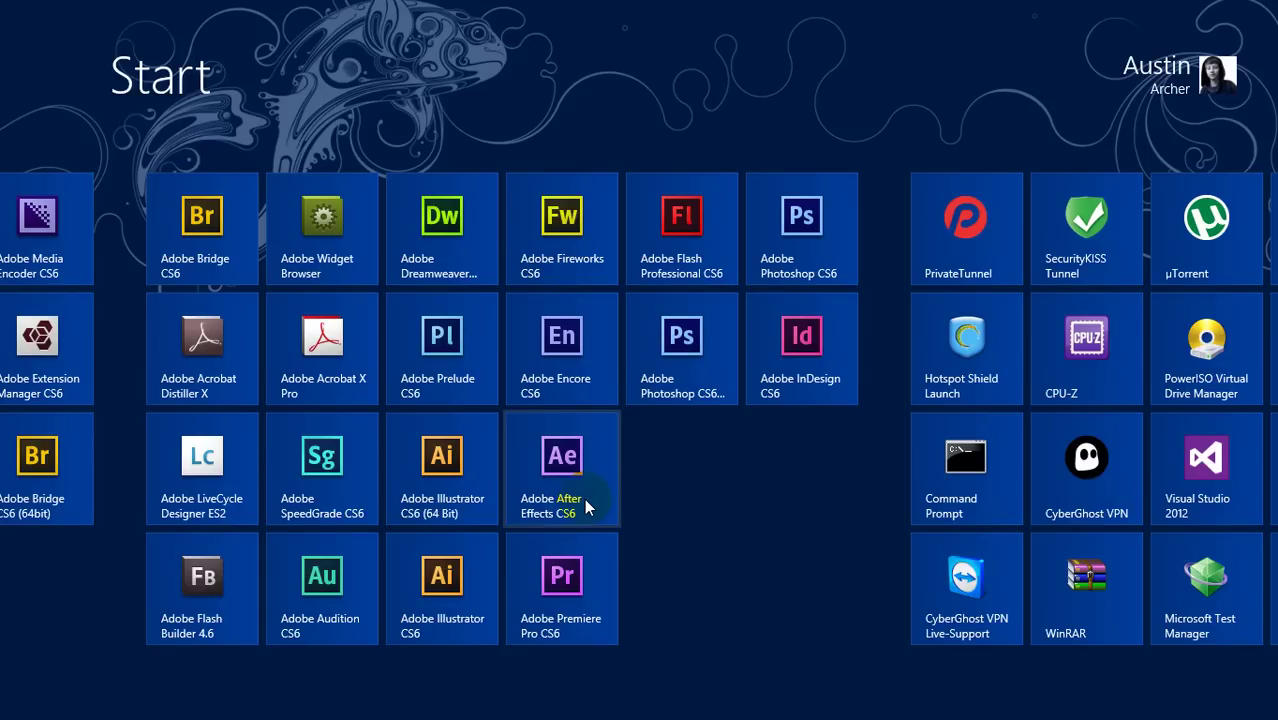
pyautogui.scroll(5, 584, 498)
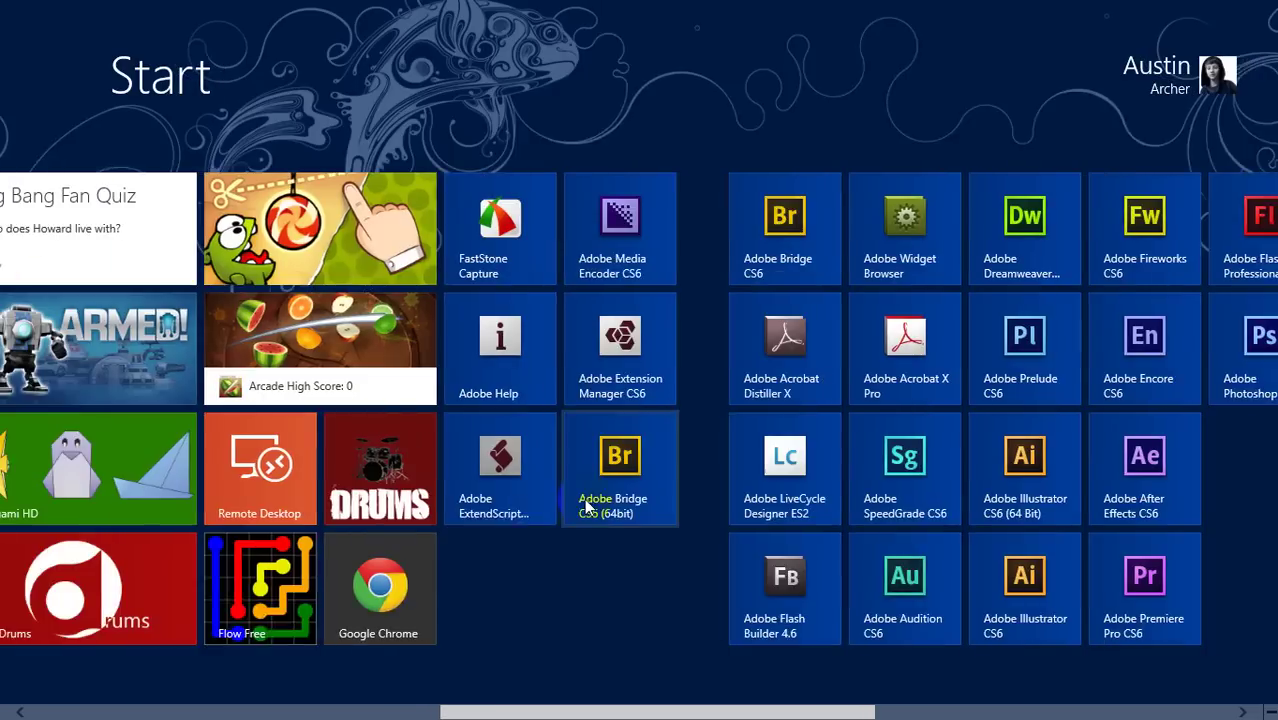
pyautogui.scroll(3, 211, 565)
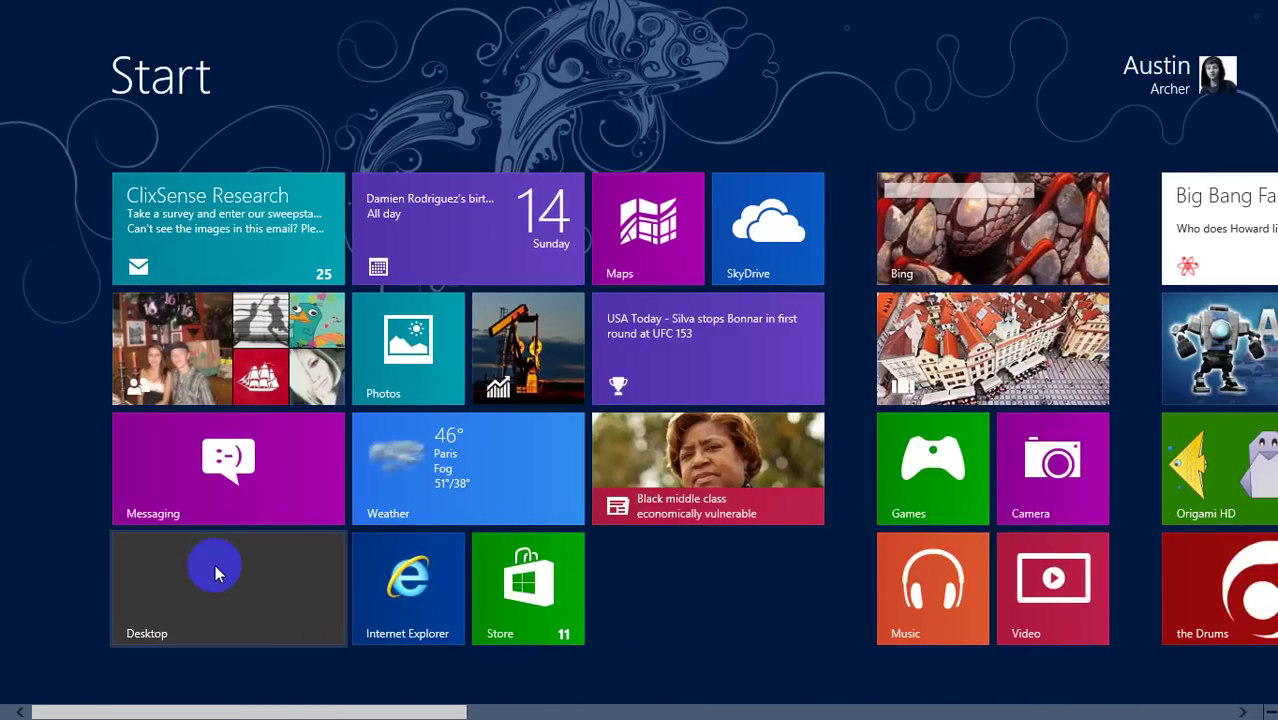
pyautogui.click(212, 565)
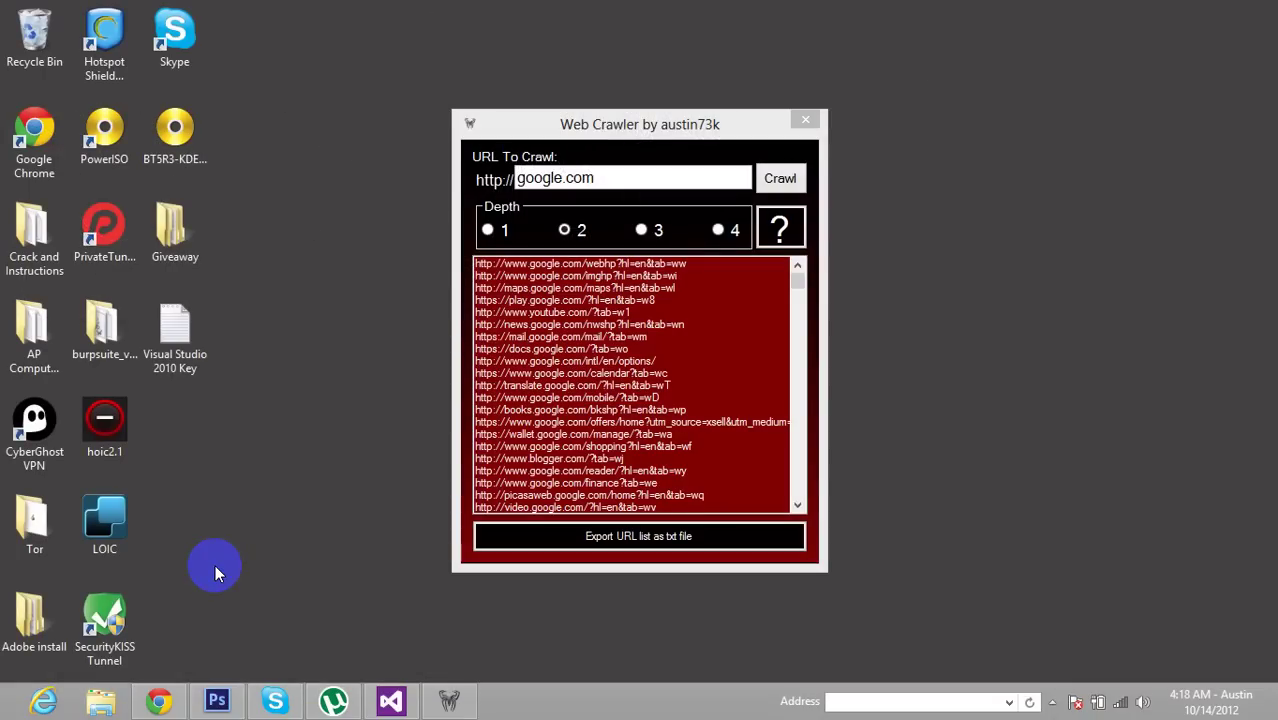